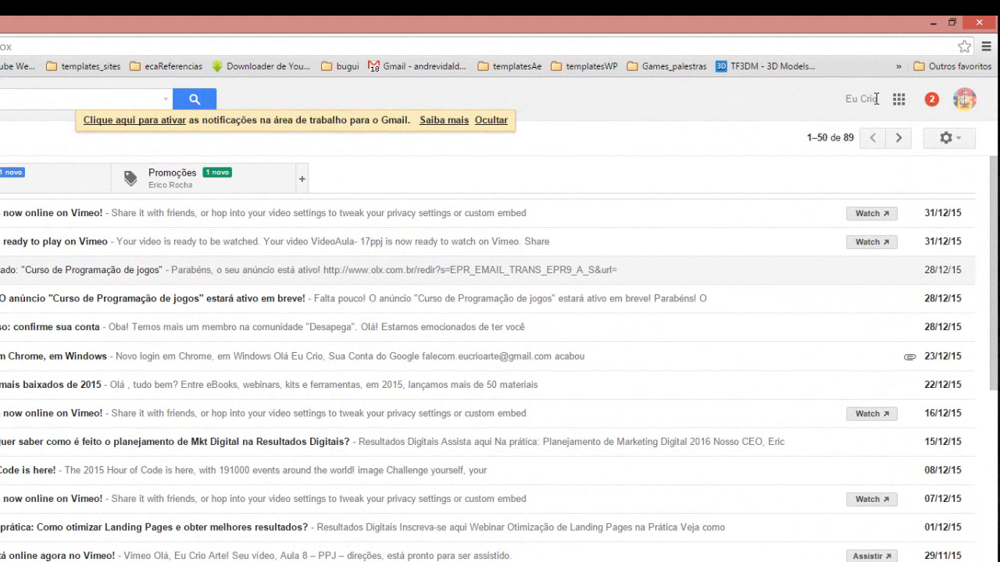
left_click_drag(870, 76, 900, 76)
left_click(867, 102)
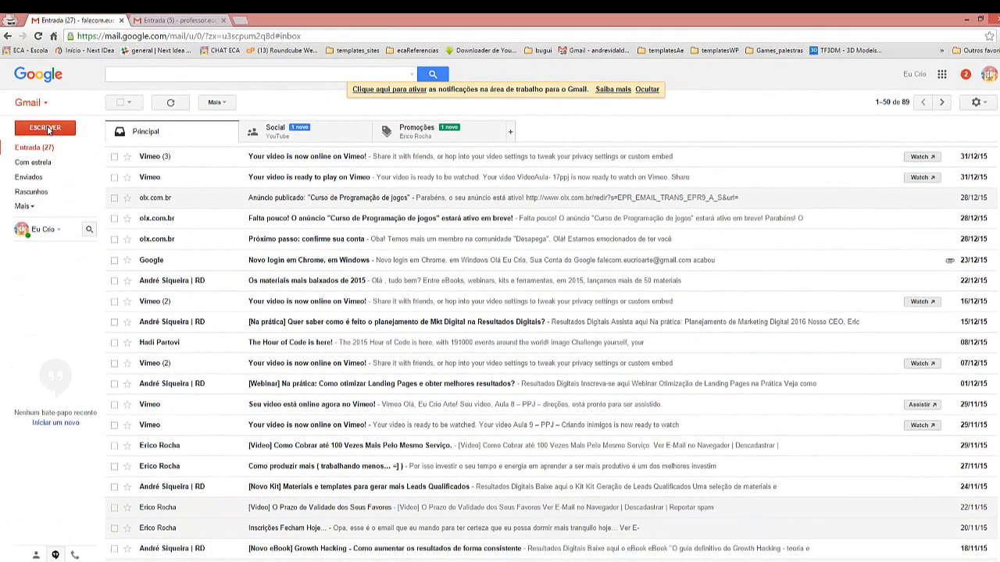
Step: Start a new message, view its Google Drive insertion and file attachment options, and close the message
left_click(48, 130)
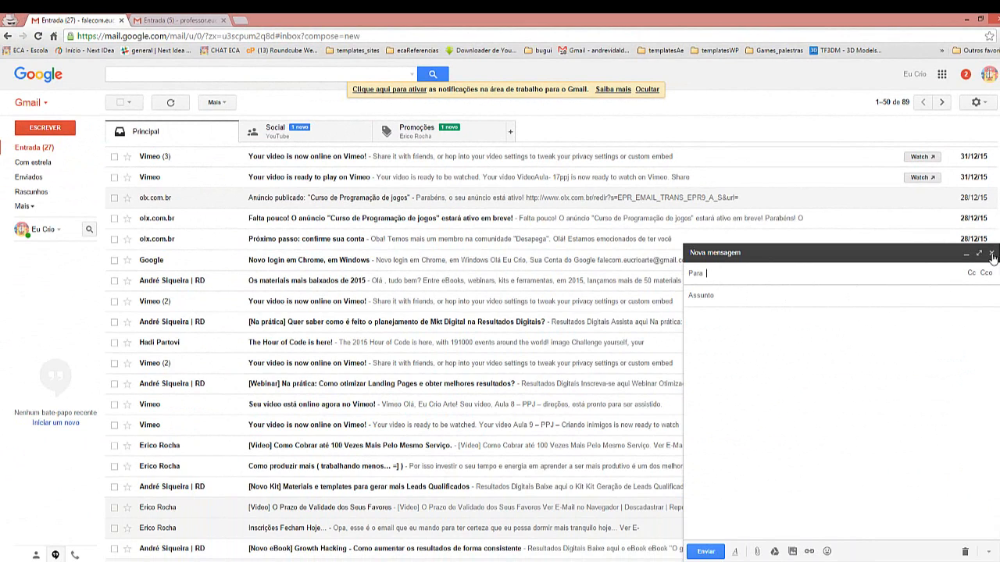
left_click(759, 552)
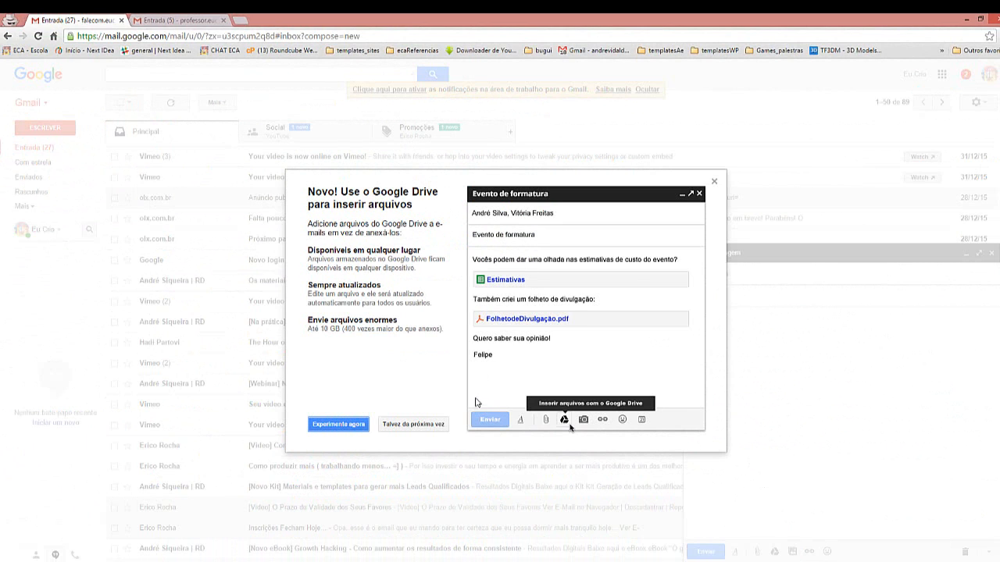
left_click(714, 181)
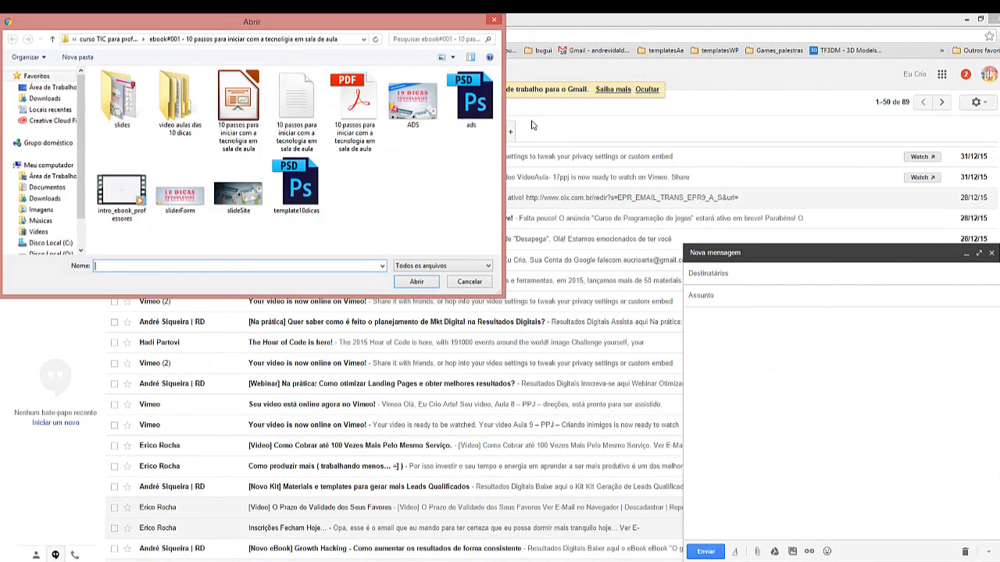
left_click(494, 19)
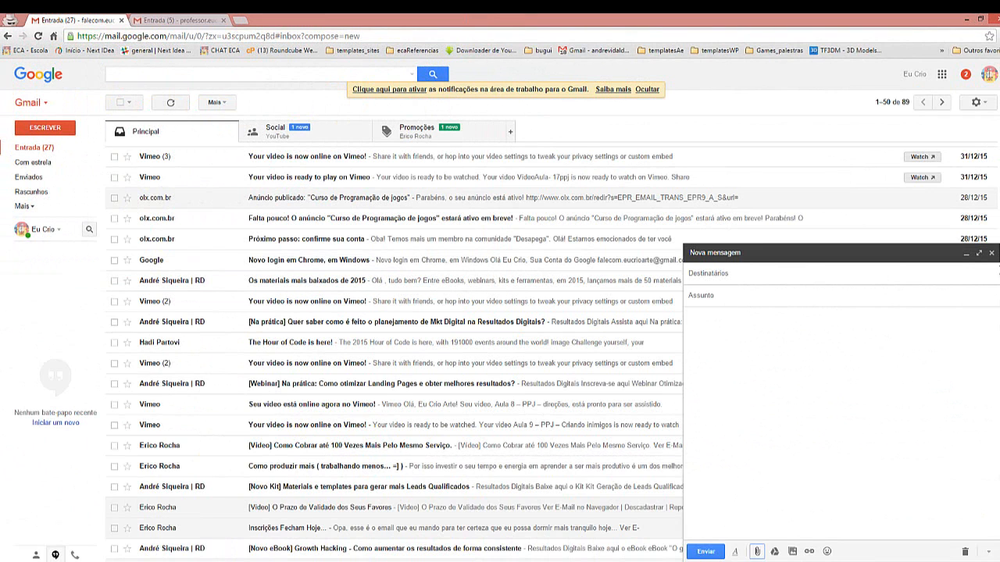
left_click(991, 252)
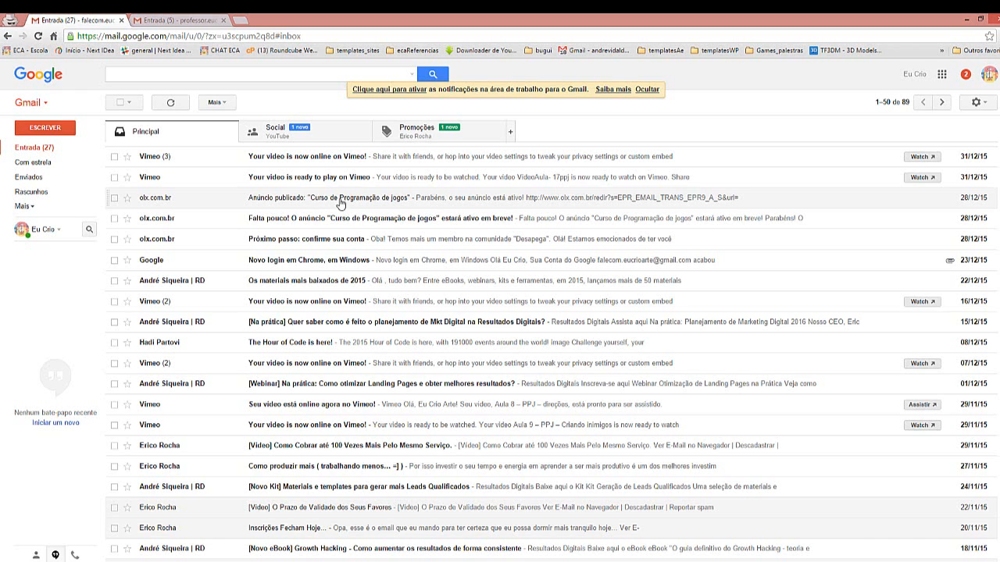
Step: Open Google Drive from the Google apps launcher
left_click(943, 75)
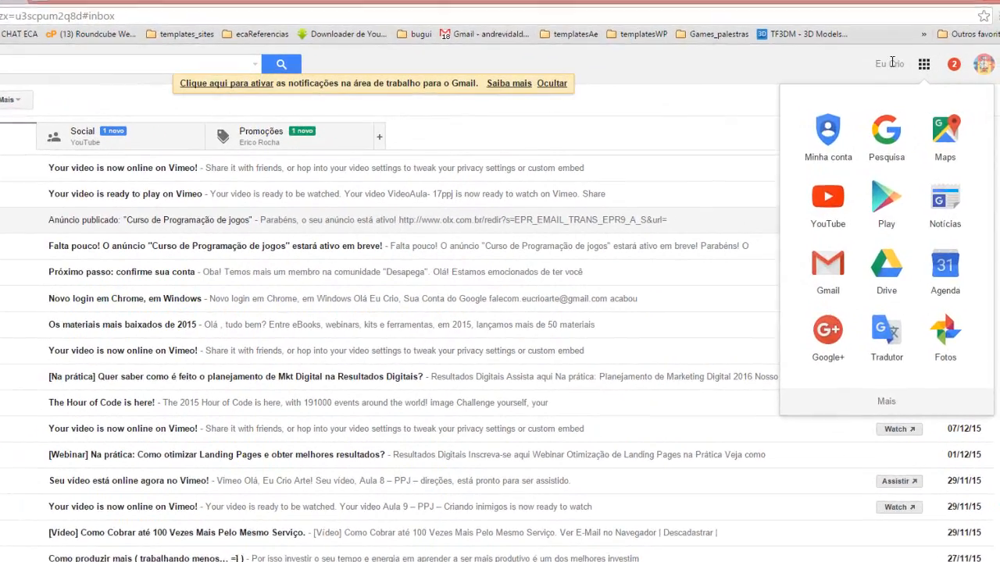
left_click(289, 104)
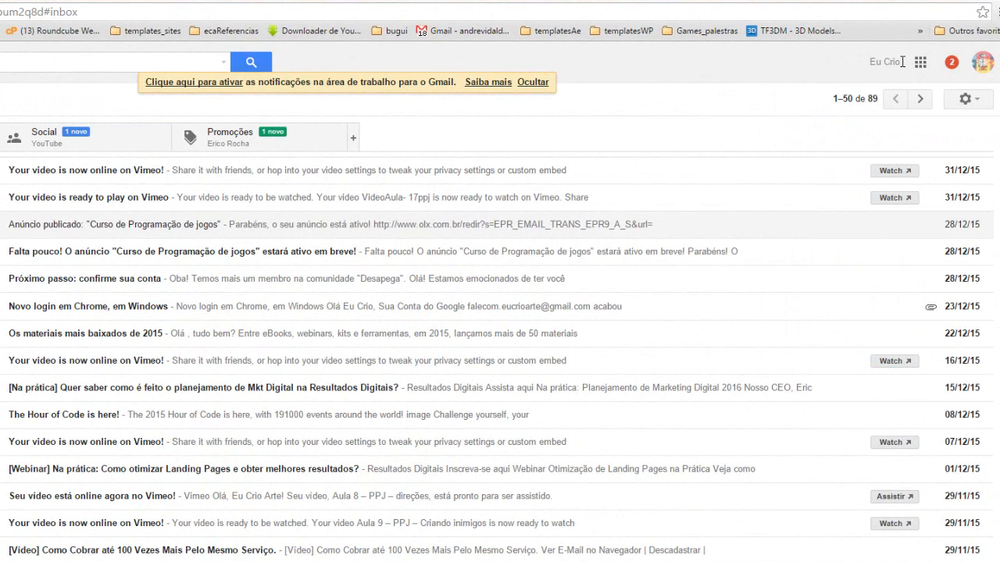
left_click_drag(900, 62, 869, 63)
left_click(922, 65)
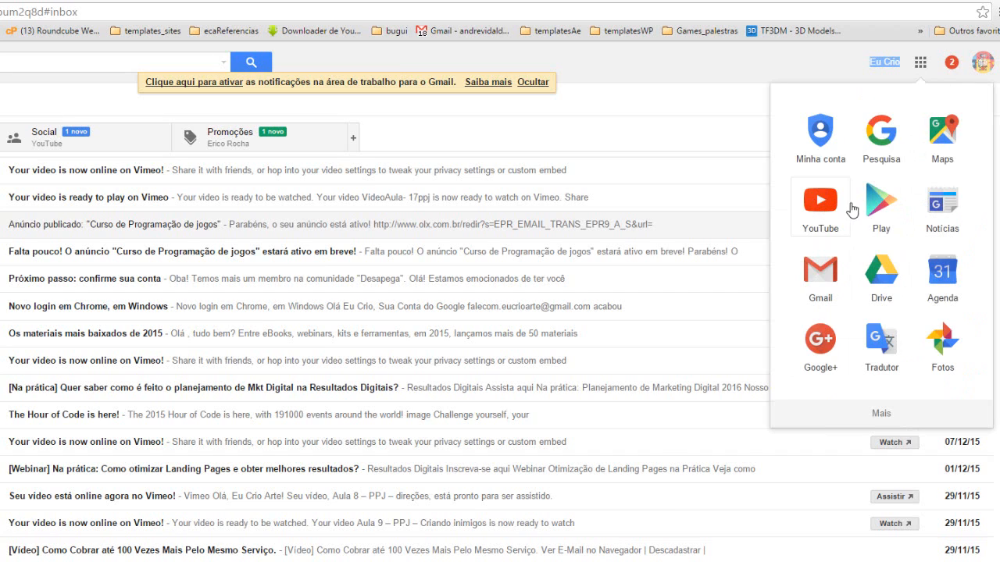
left_click(886, 280)
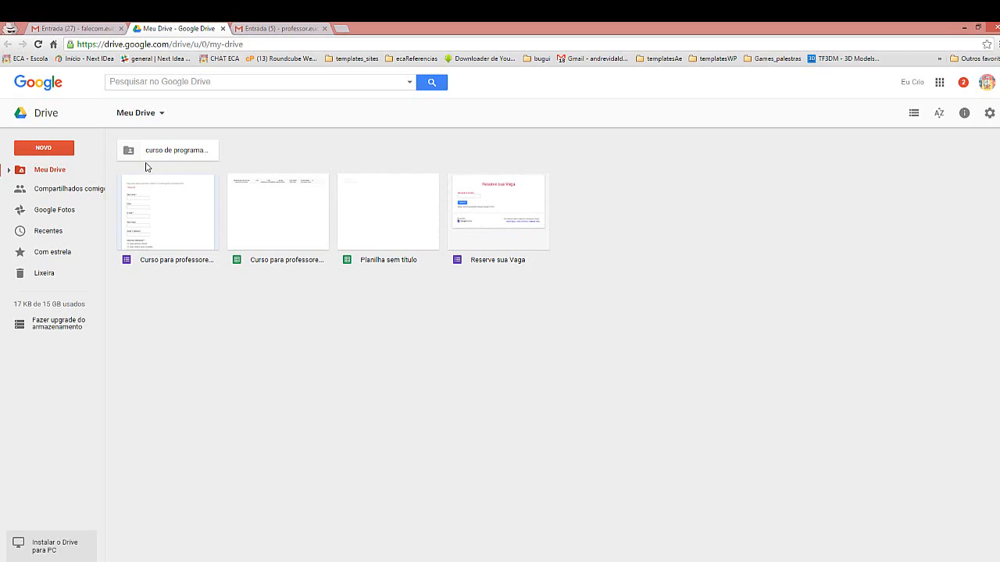
Step: Look through the files in Meu Drive and open the folder "curso de programação e publicação de jogos"
left_click(212, 226)
left_click(315, 227)
left_click(410, 225)
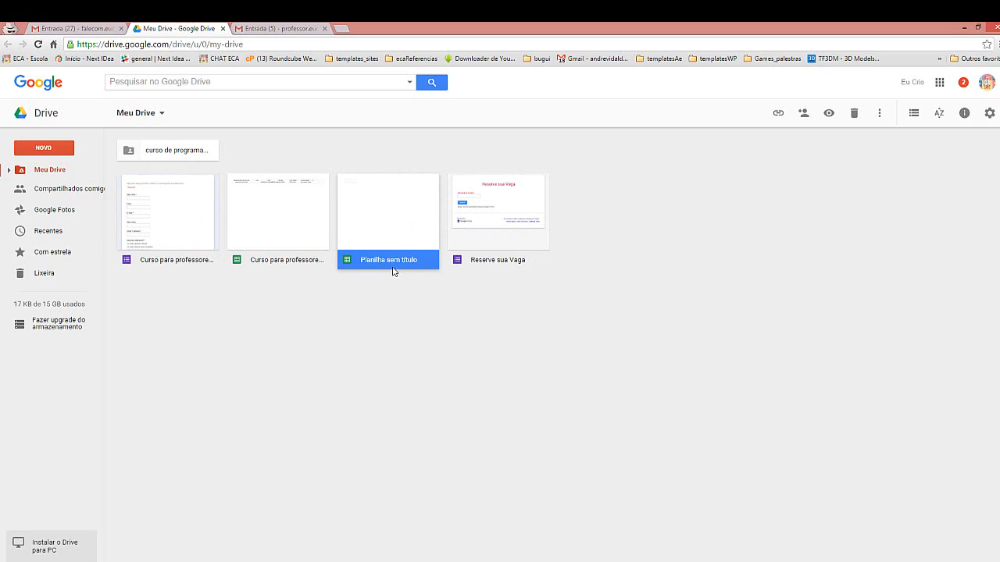
left_click(287, 217)
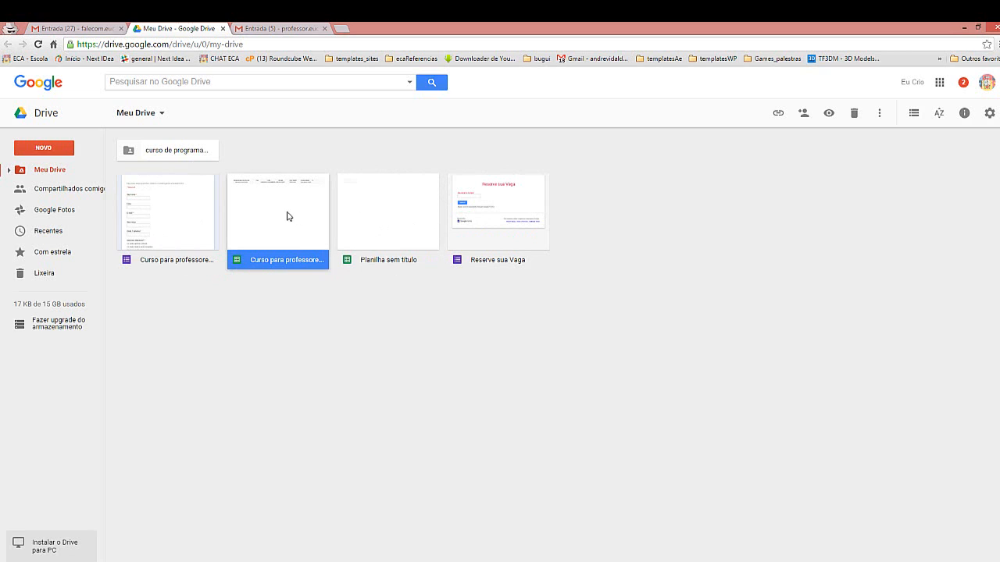
left_click(170, 153)
double_click(164, 157)
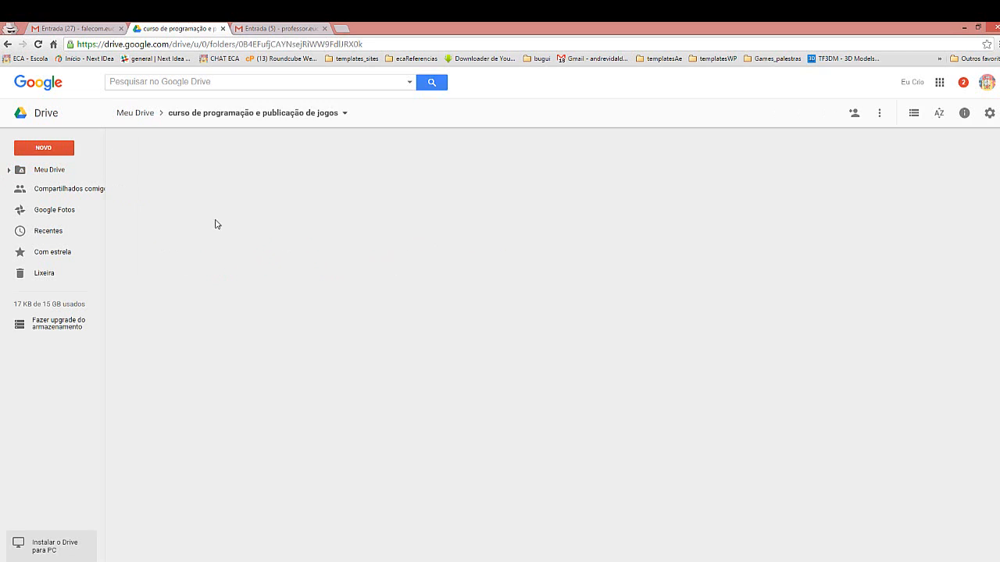
Step: Look through the lesson subfolders of the course folder one by one and return to Meu Drive
key("Right")
key("Right")
key("Right")
key("Right")
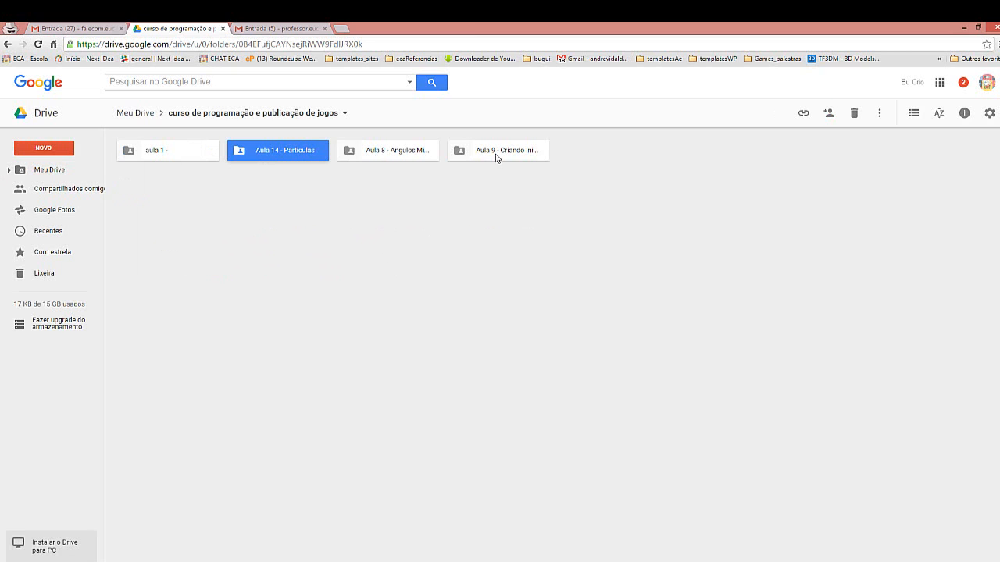
left_click(175, 152)
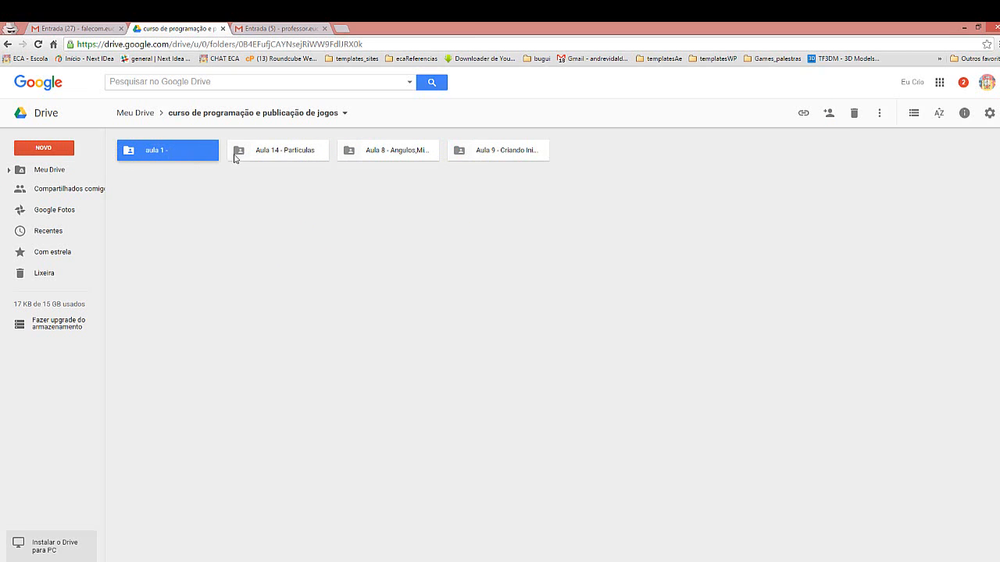
left_click(262, 153)
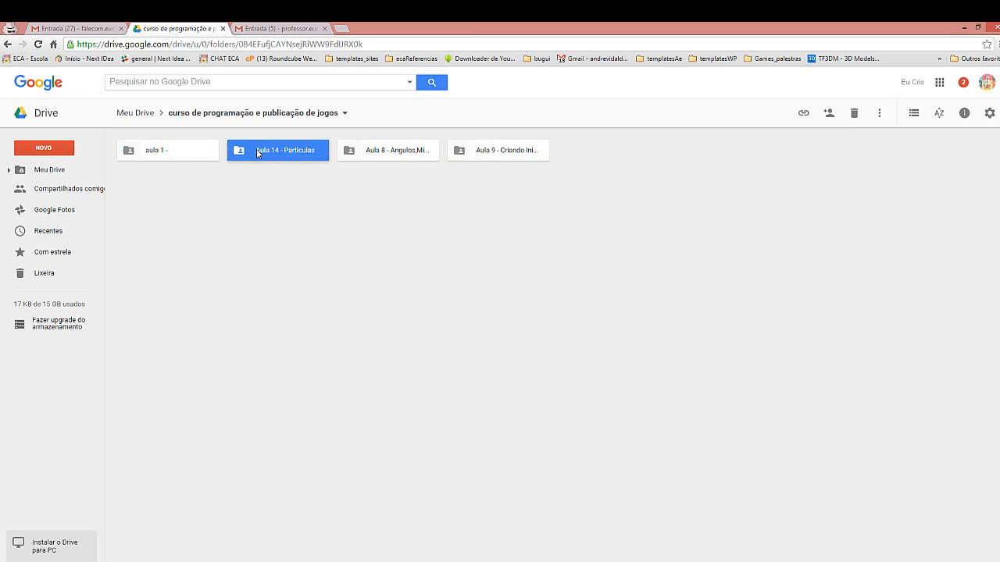
left_click(393, 156)
left_click(486, 153)
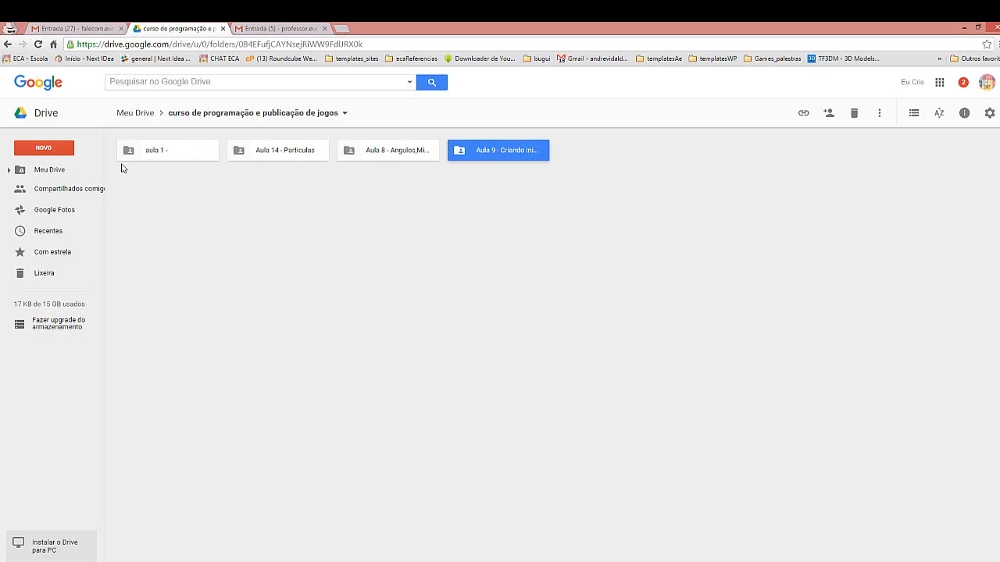
left_click(43, 174)
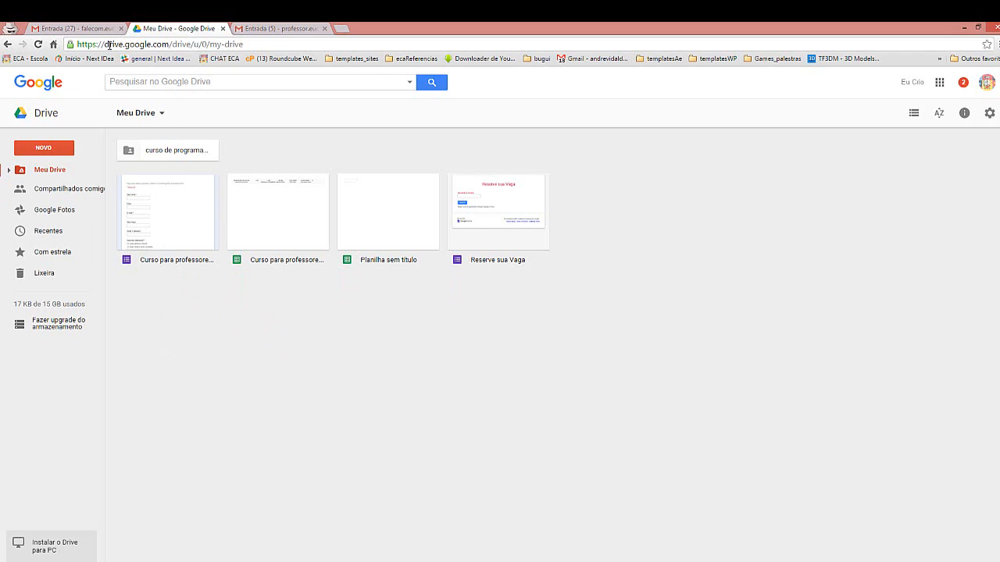
left_click_drag(110, 45, 173, 45)
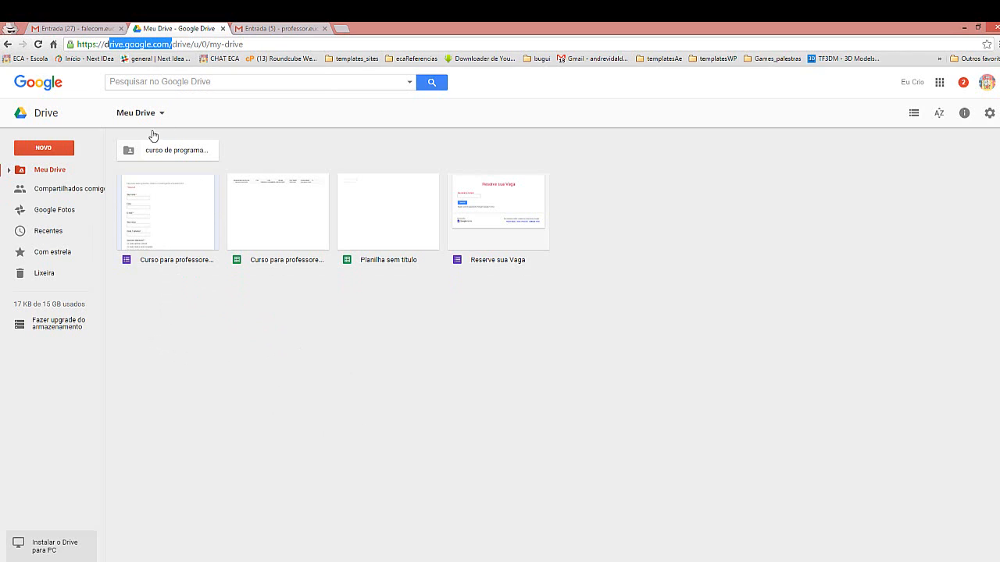
left_click(250, 368)
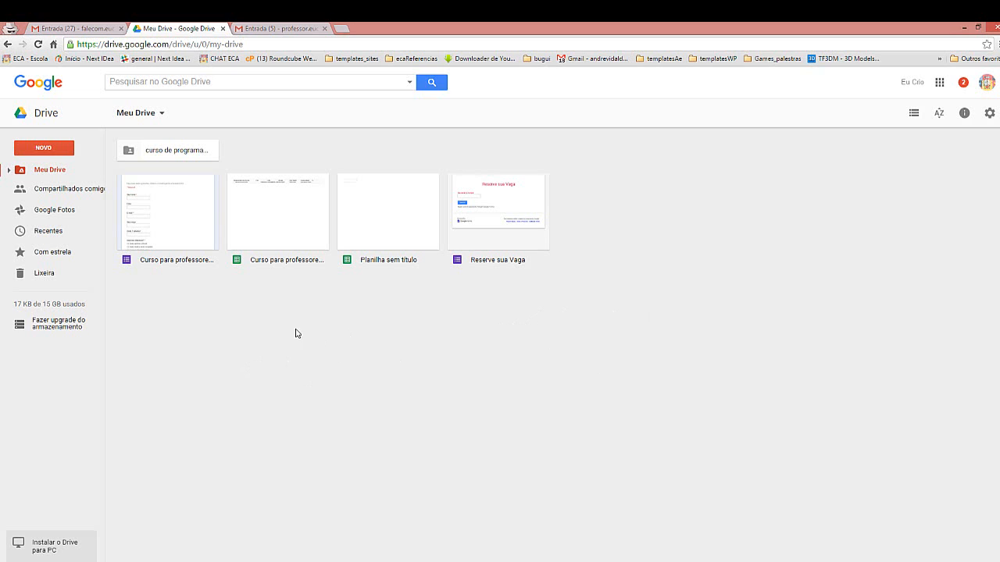
left_click_drag(162, 323, 658, 274)
left_click(659, 274)
Step: View the actions available for the first "Curso para professore..." form in Meu Drive
left_click(164, 227)
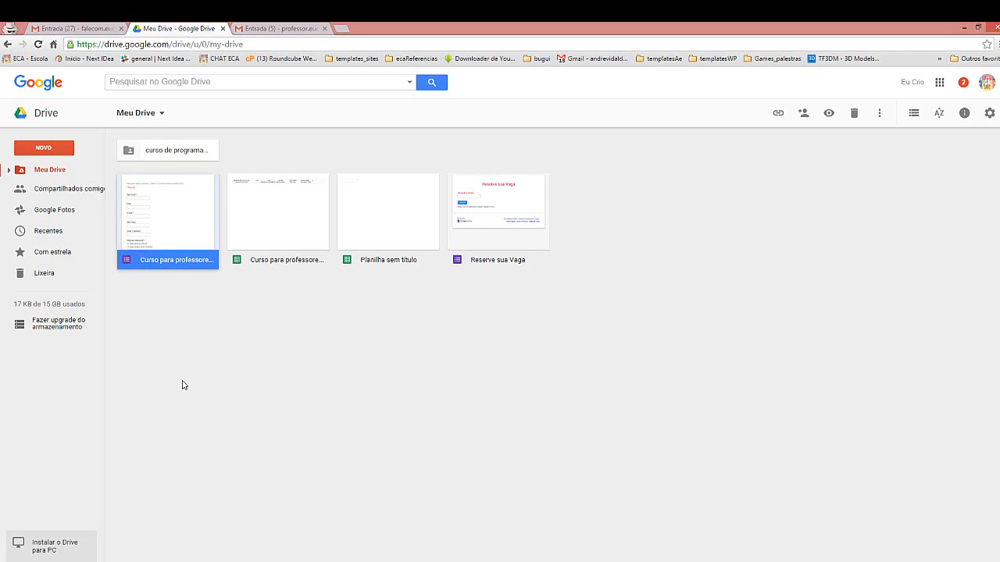
right_click(145, 196)
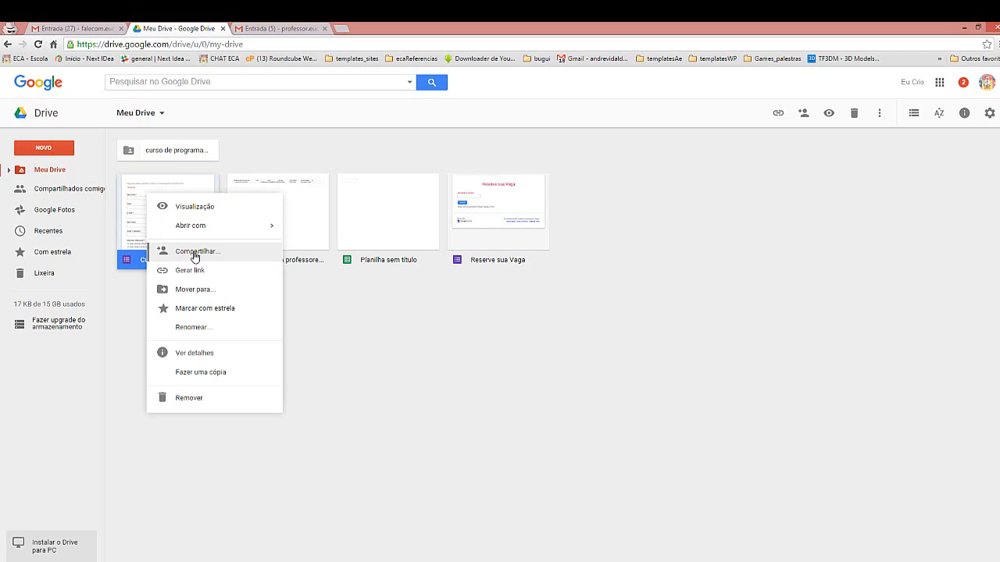
left_click(383, 342)
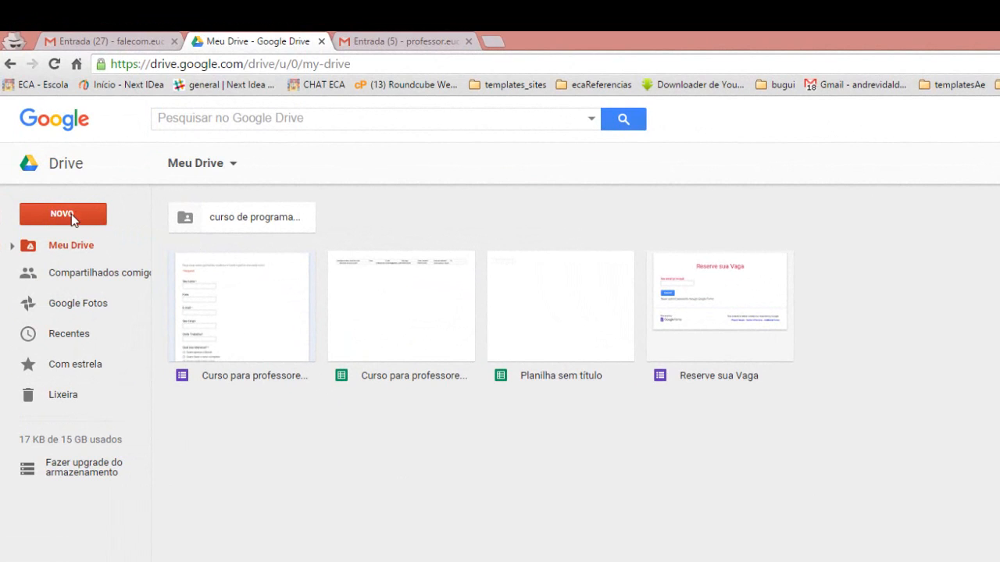
Step: Create a new Google Docs document in Meu Drive
left_click(62, 216)
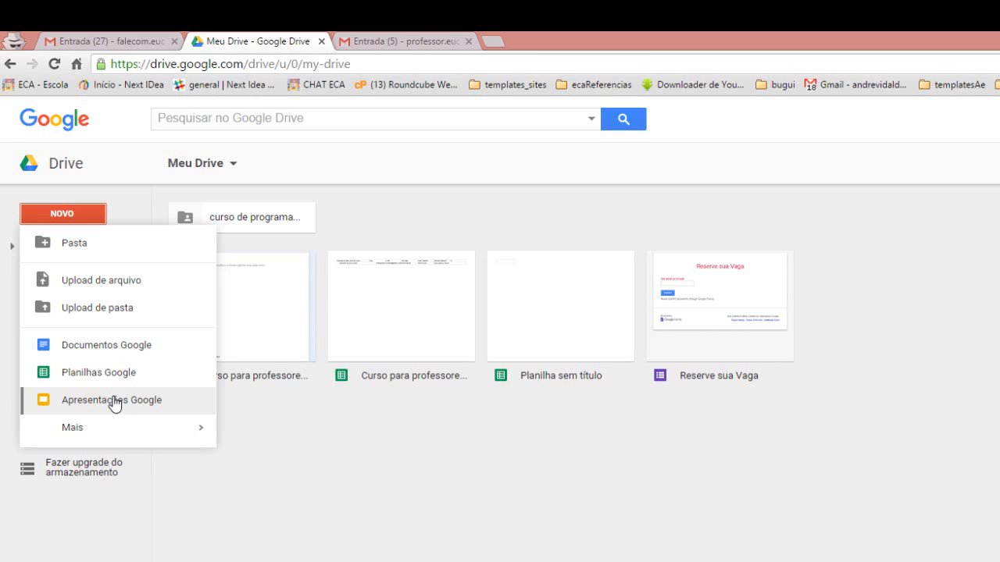
mouse_move(179, 436)
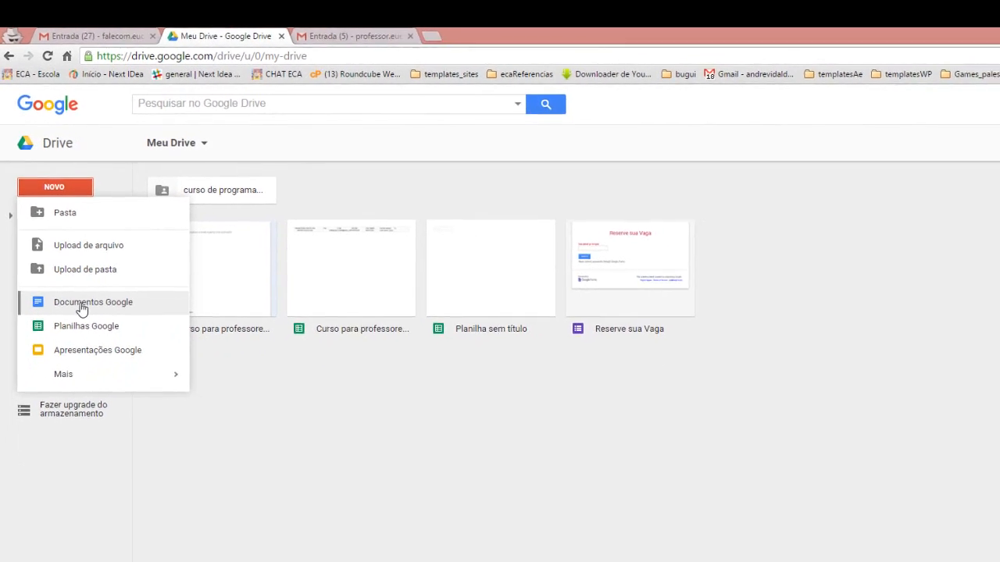
left_click(82, 309)
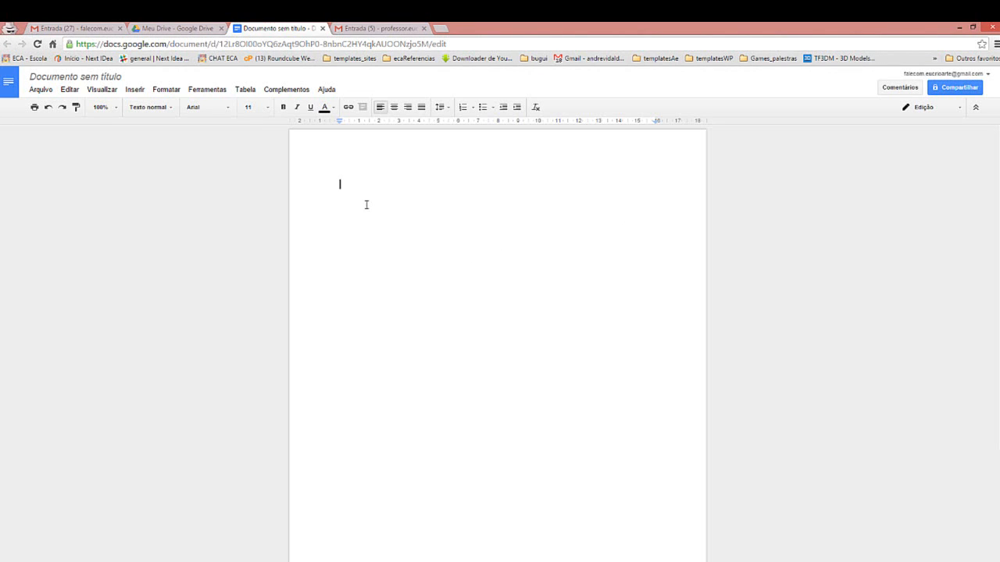
Step: Enter "documento" in the blank document and replace it with the article text titled "Celular em sala de aula: proibir ou não?"
type("documento")
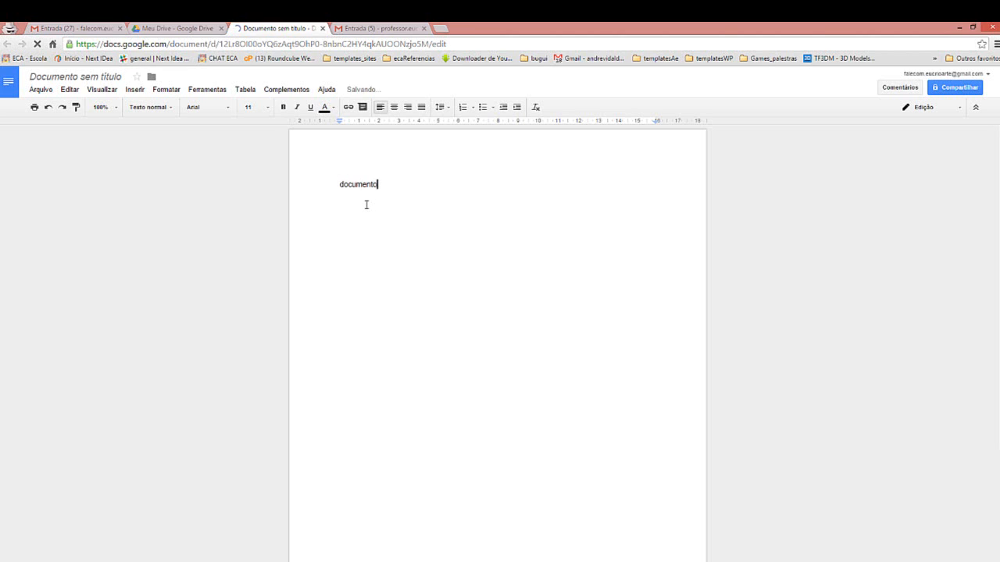
left_click_drag(378, 186, 307, 156)
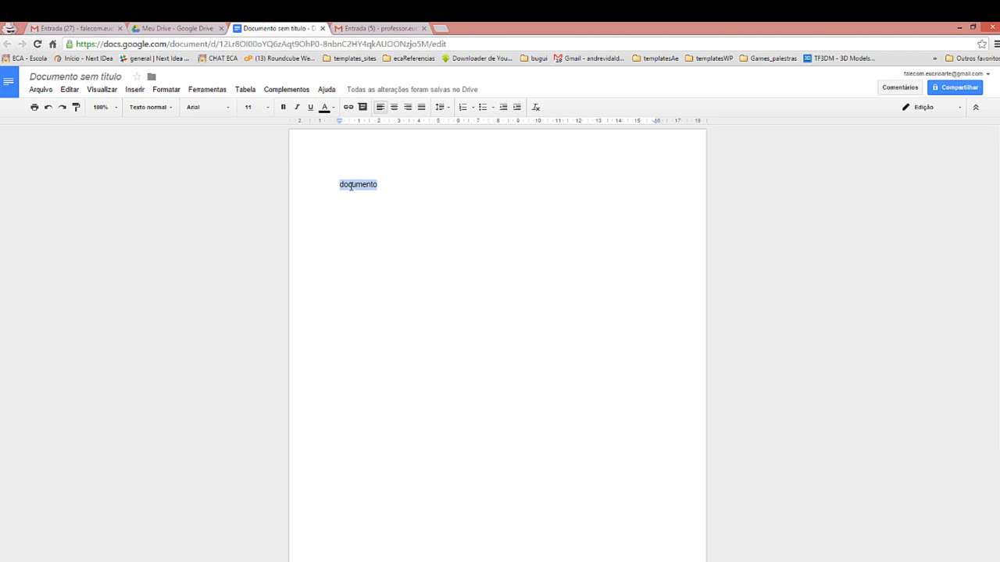
type("Documento")
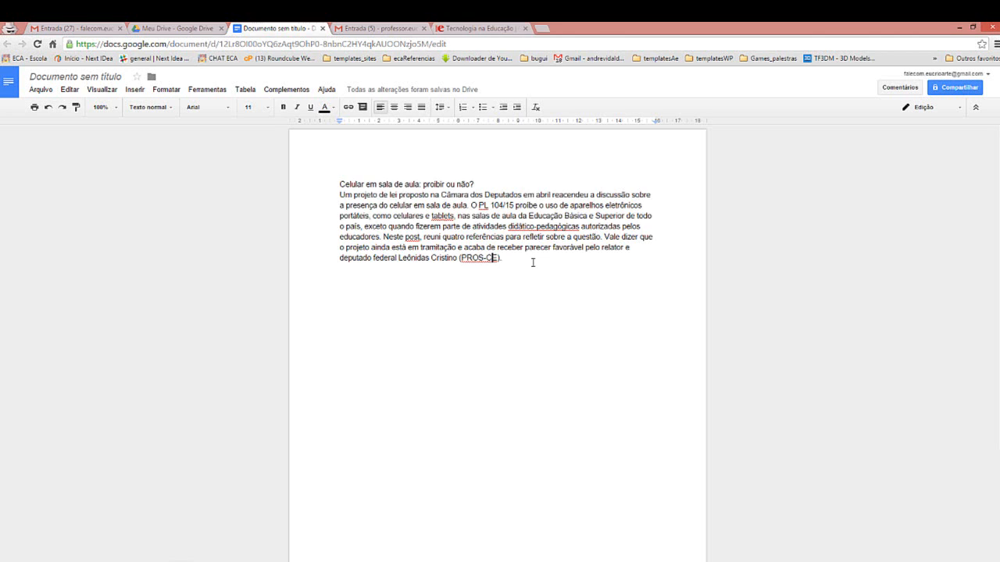
left_click_drag(334, 183, 504, 258)
left_click(415, 204)
left_click_drag(341, 183, 504, 257)
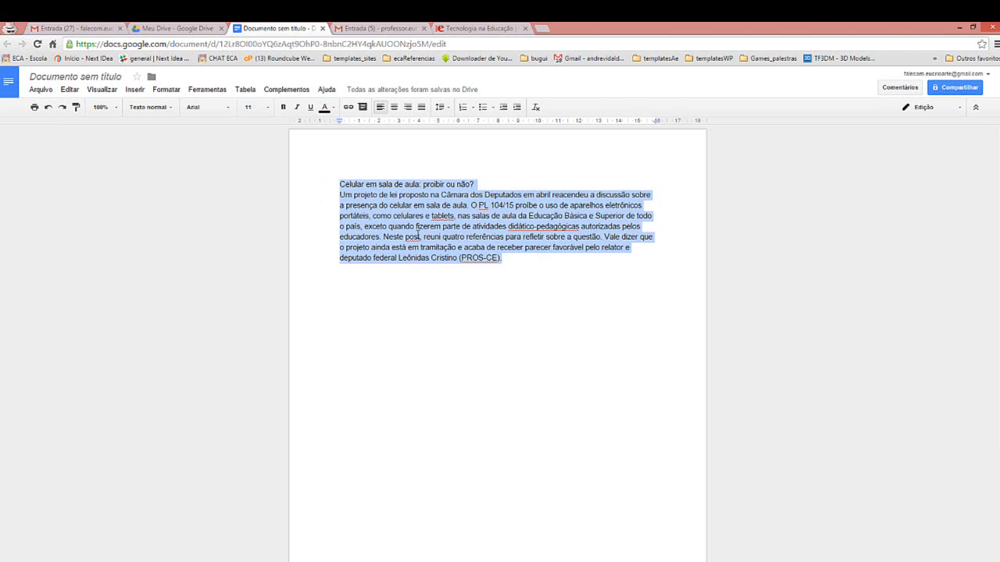
left_click(419, 236)
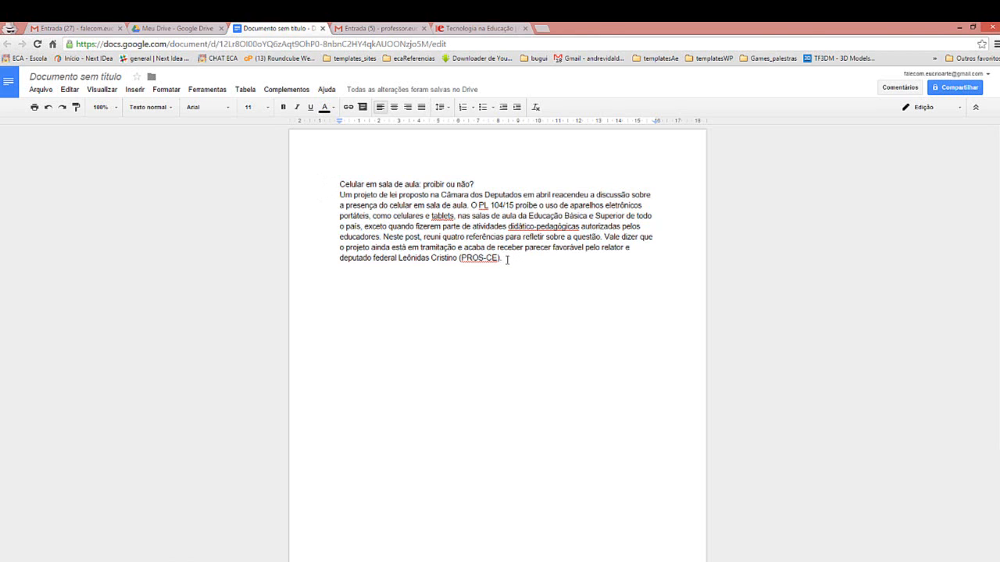
left_click_drag(504, 258, 336, 185)
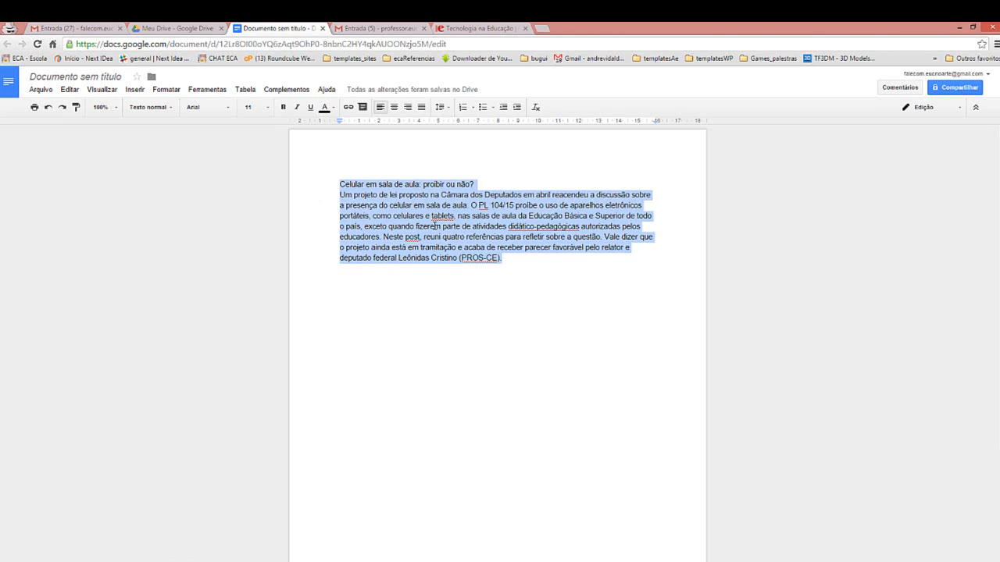
left_click(379, 205)
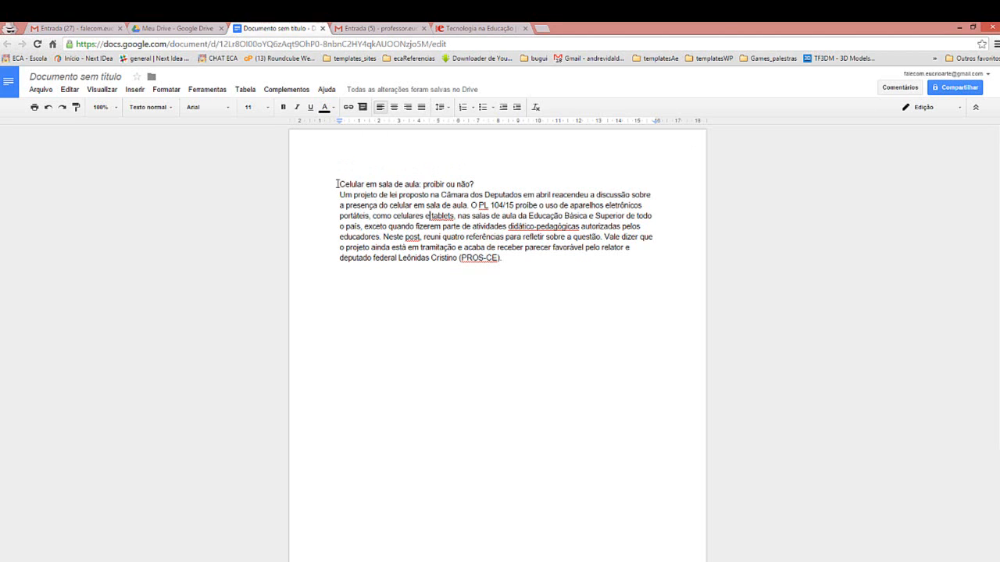
Step: Try the Título style on the article's title line, and set that line to the Título 2 style
triple_click(478, 181)
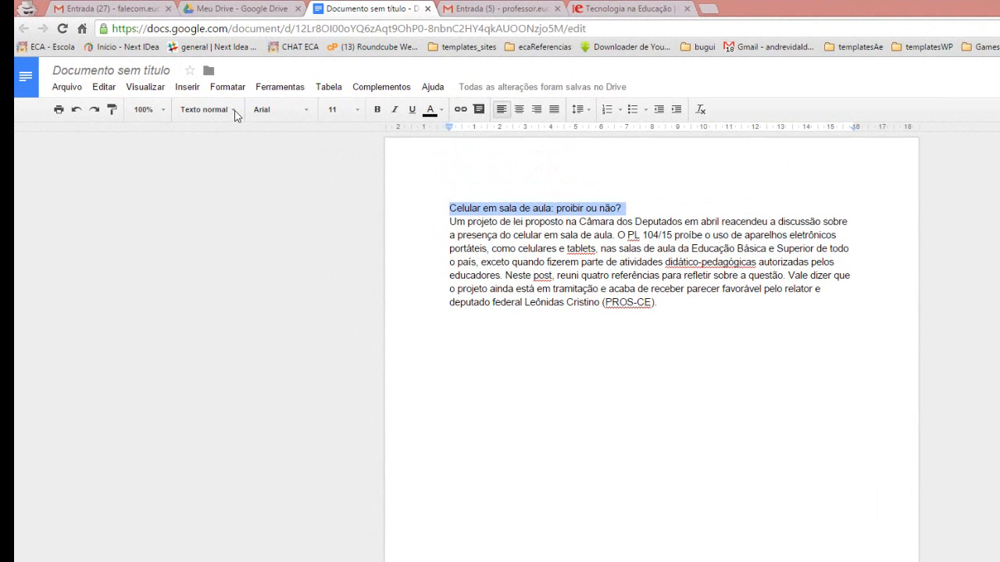
left_click(234, 109)
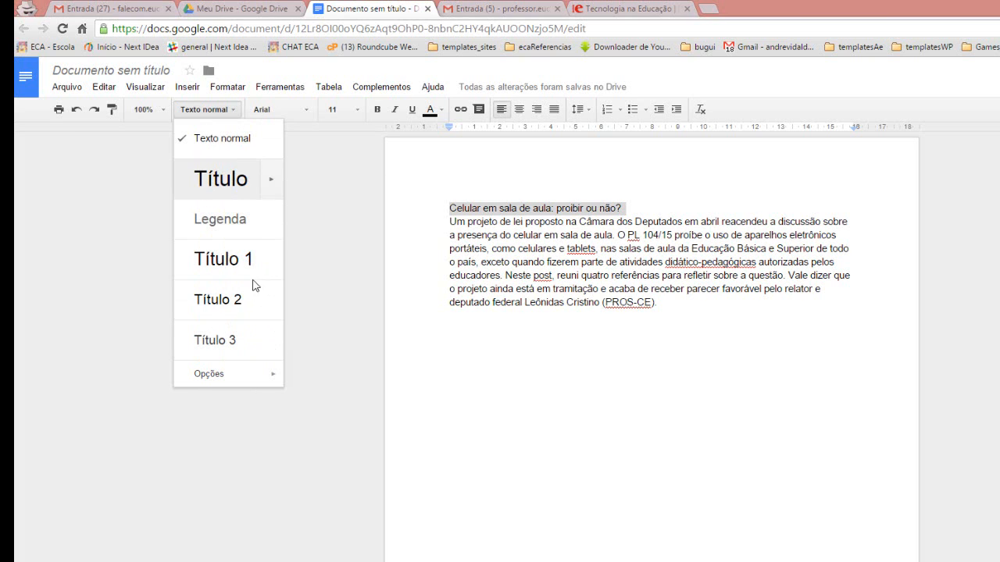
left_click(219, 181)
left_click(231, 115)
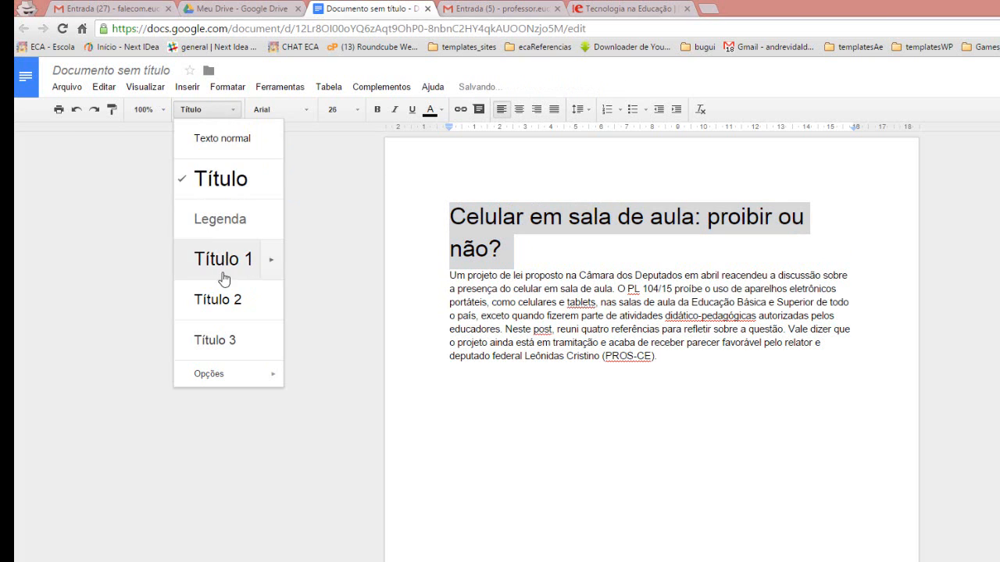
left_click(227, 299)
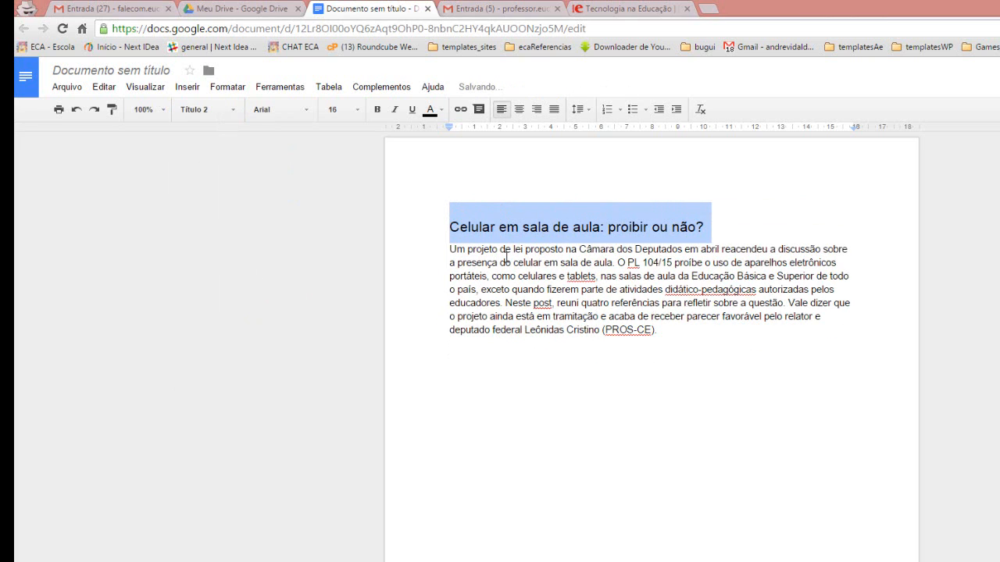
Step: Set the title's font to Georgia and its size to 30
left_click(307, 110)
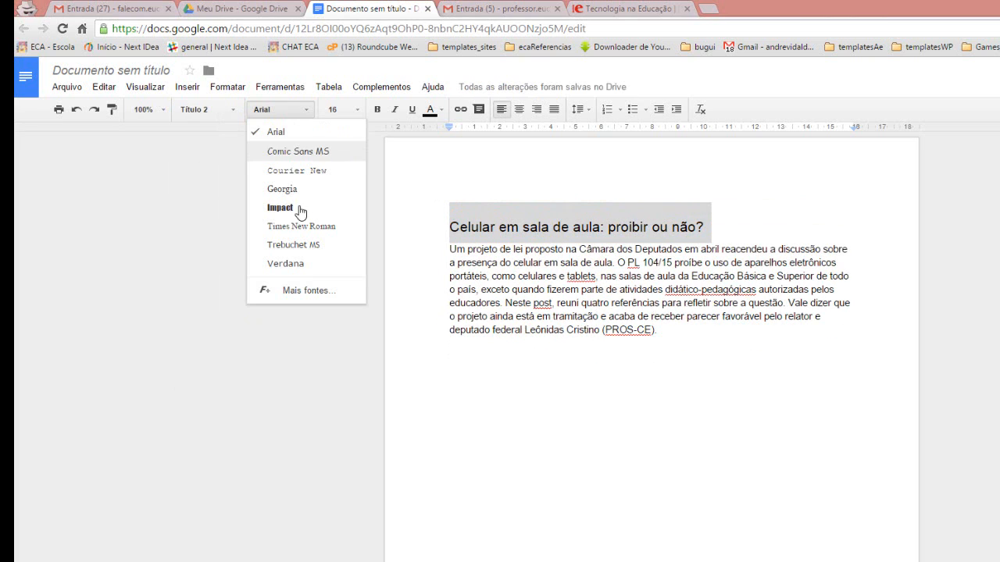
left_click(277, 189)
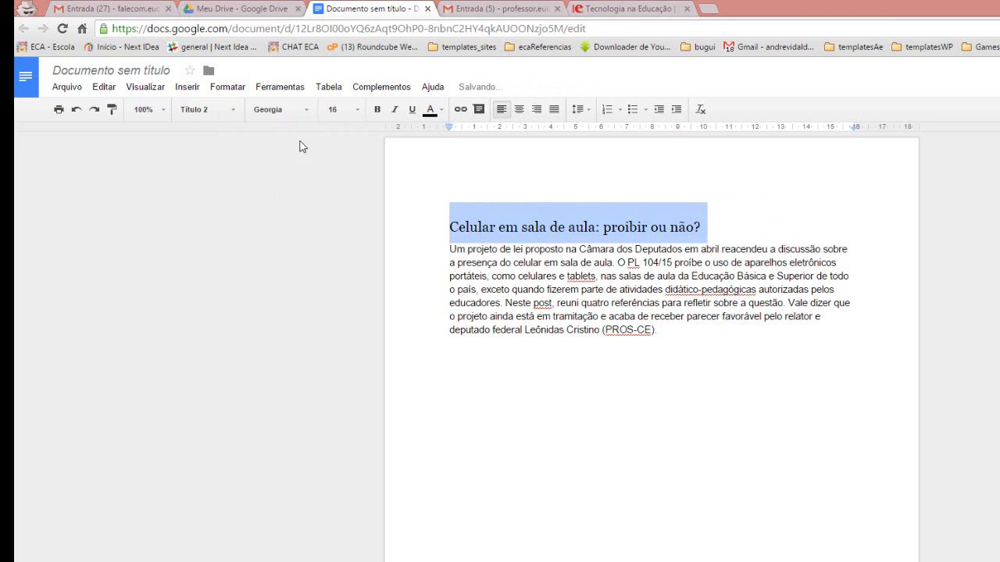
left_click(362, 110)
left_click(342, 279)
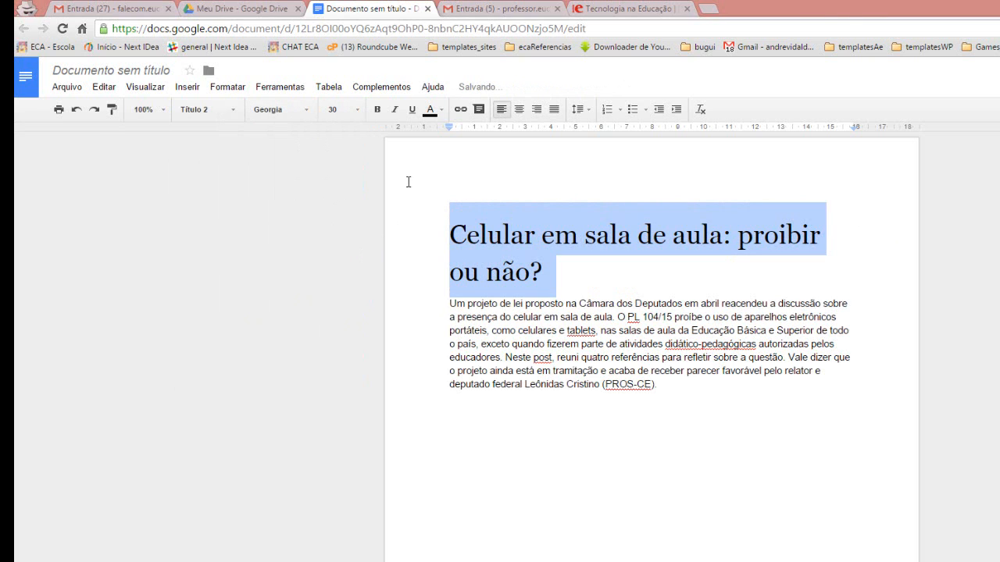
Step: Make the title bold, italic and underlined, and center it on the page
left_click(379, 110)
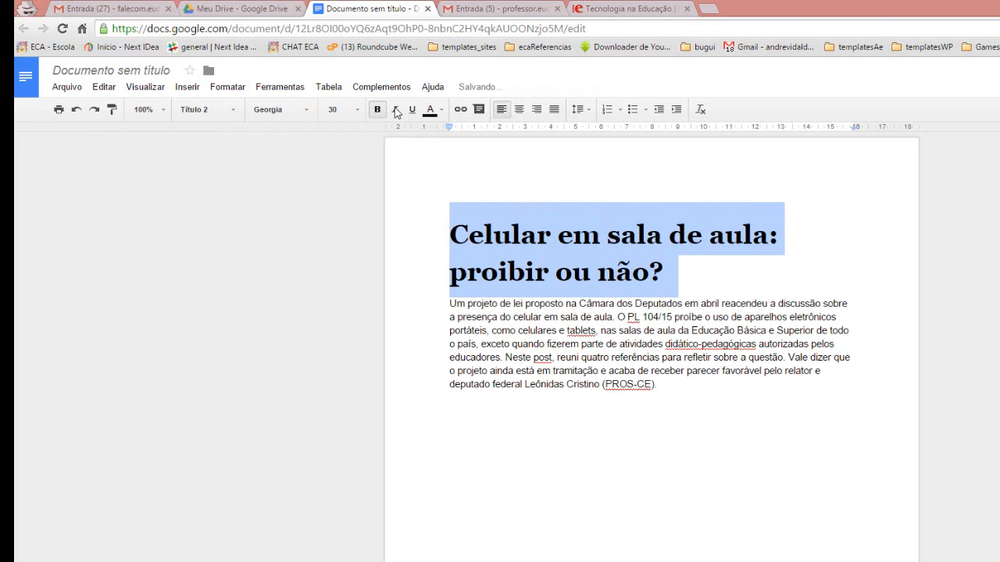
left_click(395, 110)
left_click(412, 110)
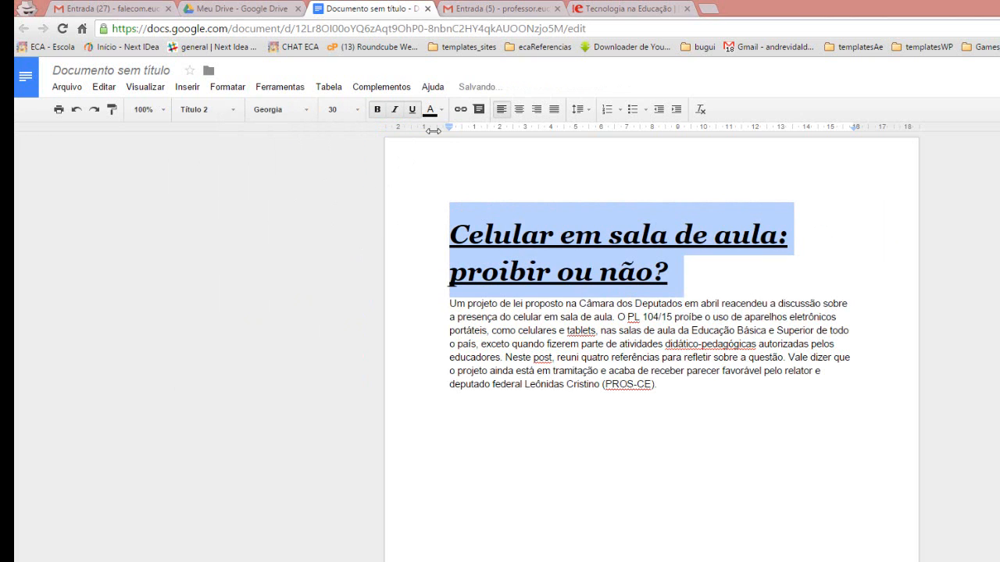
left_click(519, 110)
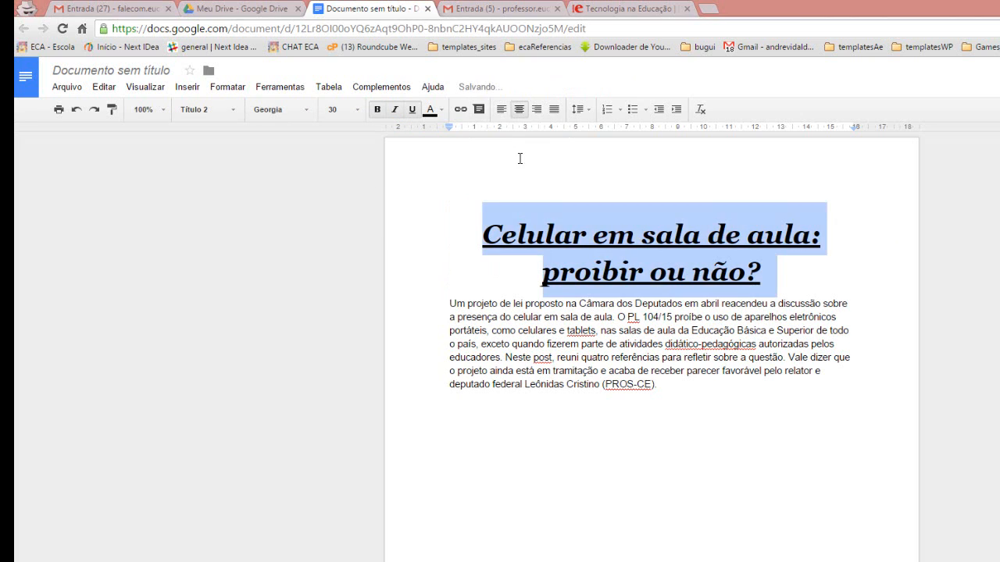
left_click(663, 330)
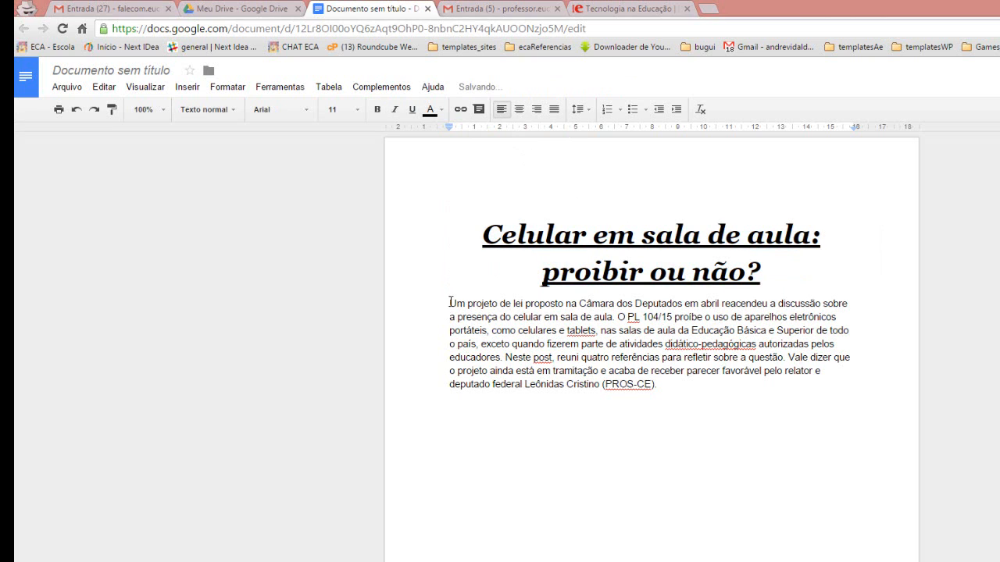
left_click(451, 302)
left_click_drag(659, 389, 422, 312)
left_click(586, 357)
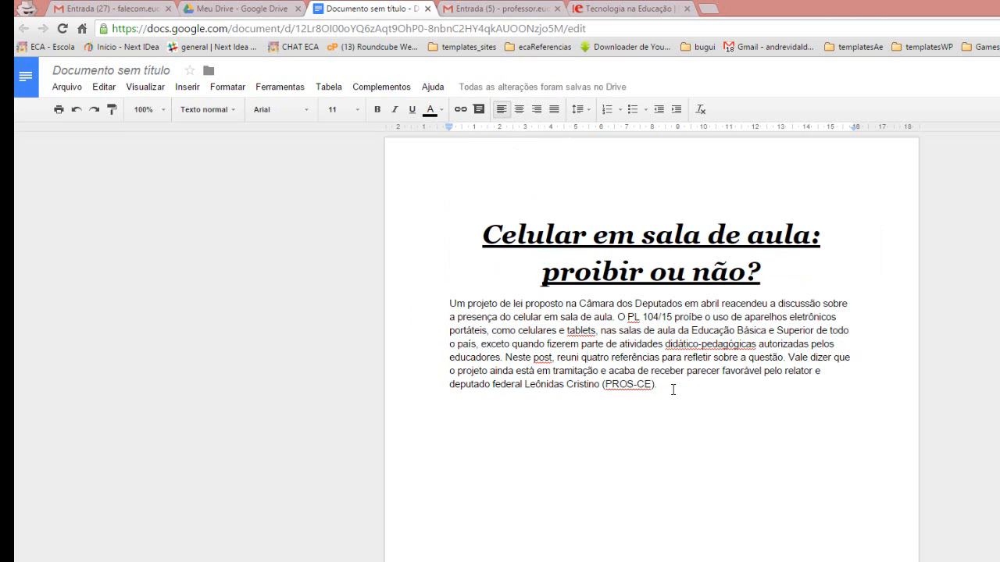
double_click(673, 390)
scroll(599, 388, "down", 3)
scroll(603, 383, "up", 3)
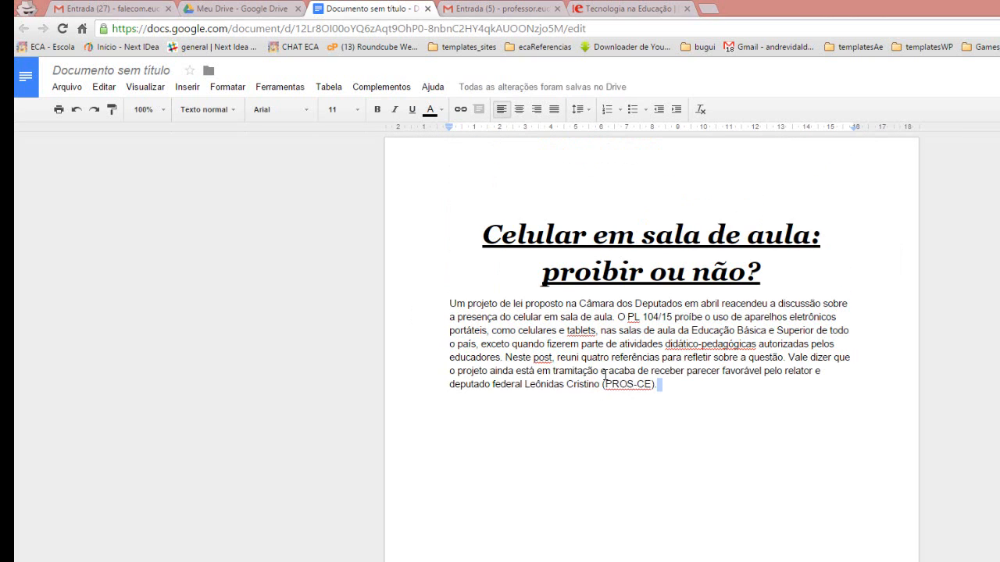
left_click(609, 357)
Step: Check the Drive save status and add the test text "dsfsdfs" at the end of the body paragraph
mouse_move(470, 93)
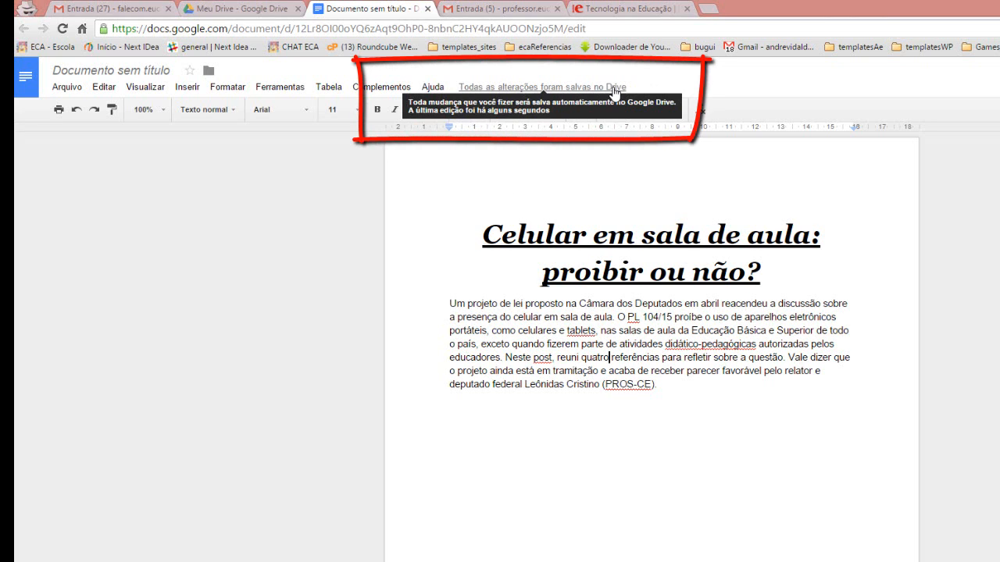
double_click(672, 385)
type("dsfsdfs")
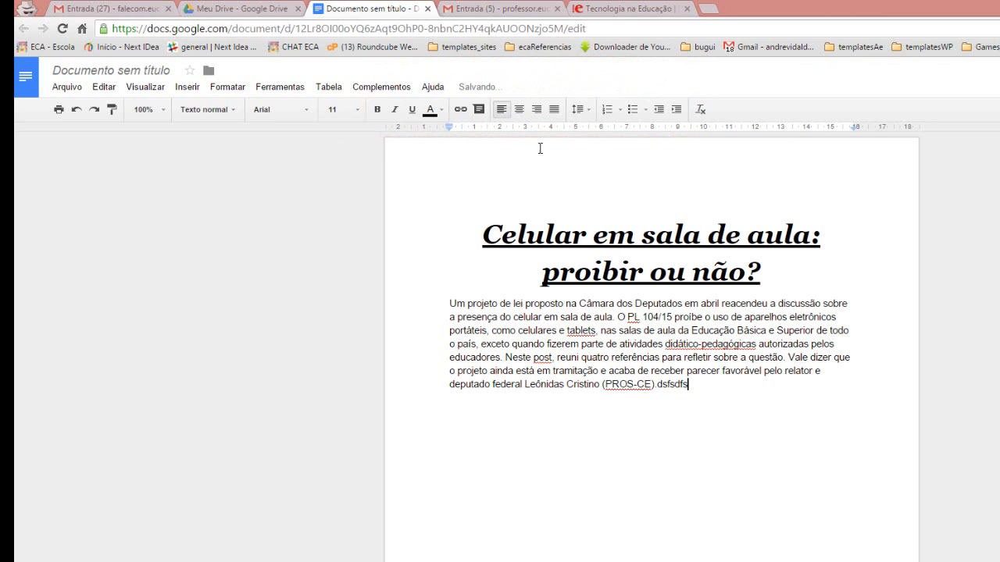
mouse_move(471, 92)
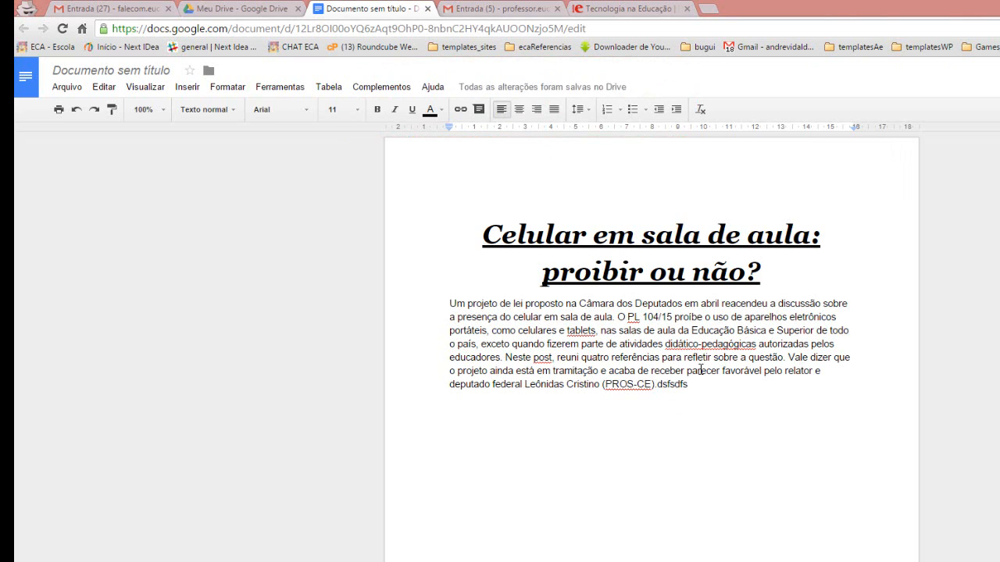
Step: Delete the test text "dsfsdfs" from the end of the body paragraph
key("BackSpace")
key("BackSpace")
key("BackSpace")
key("BackSpace")
key("BackSpace")
key("BackSpace")
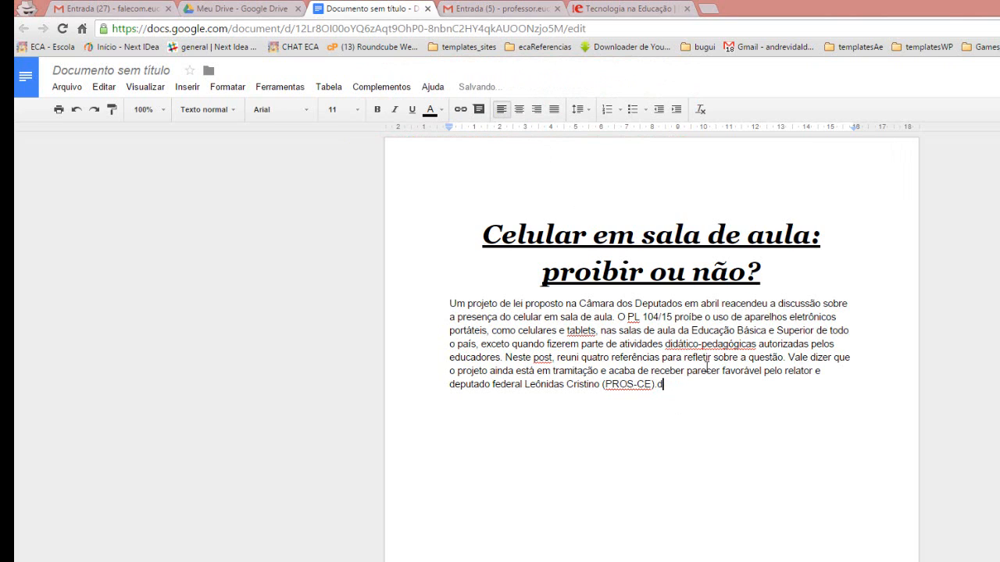
key("BackSpace")
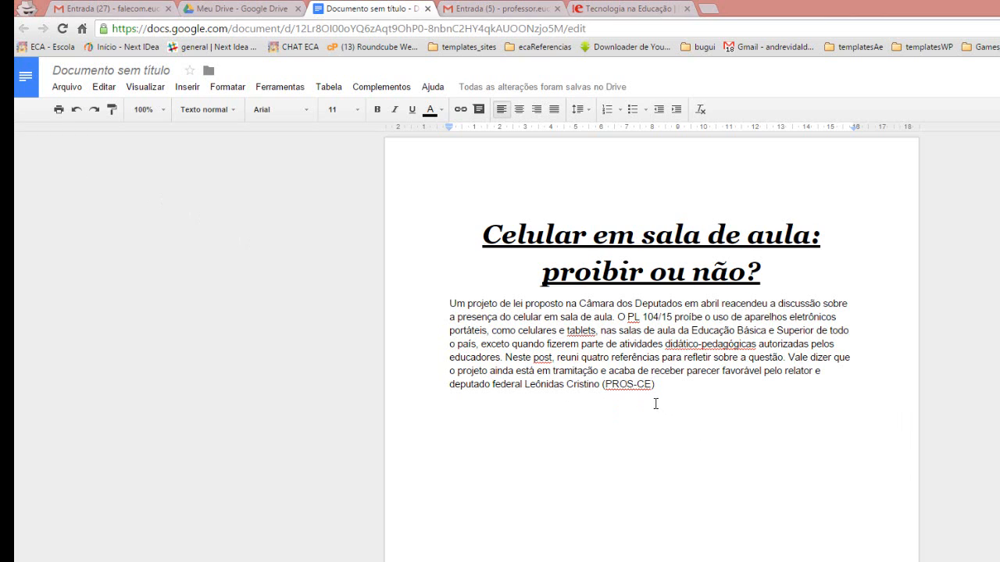
Step: Rename the document as "Celular em sala de aula"
left_click(96, 69)
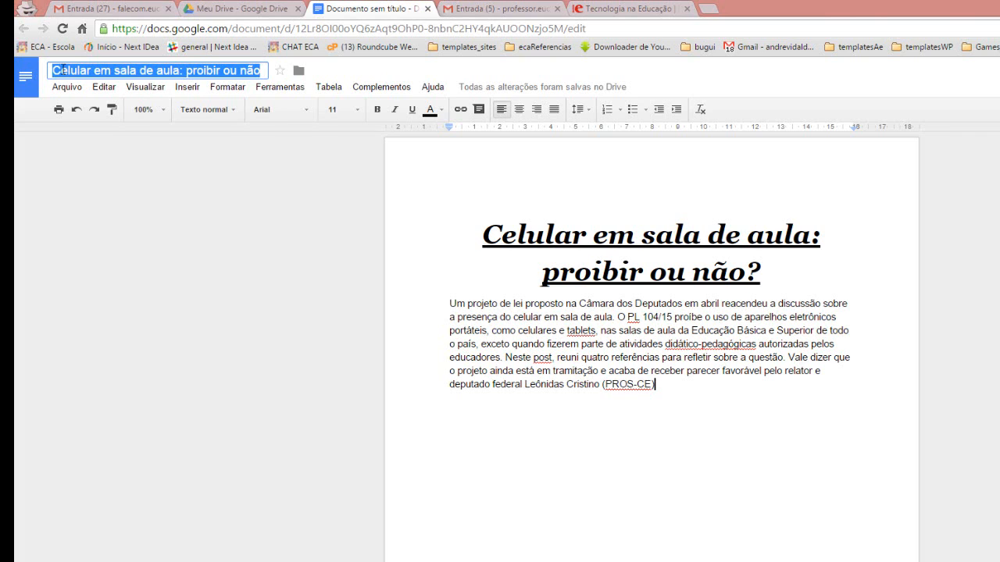
left_click(140, 69)
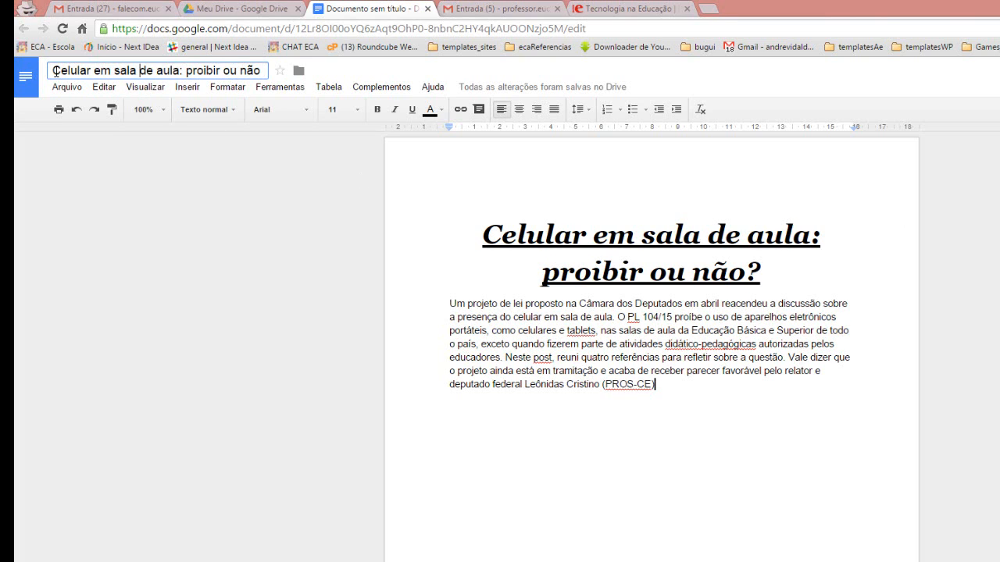
left_click_drag(117, 71, 280, 76)
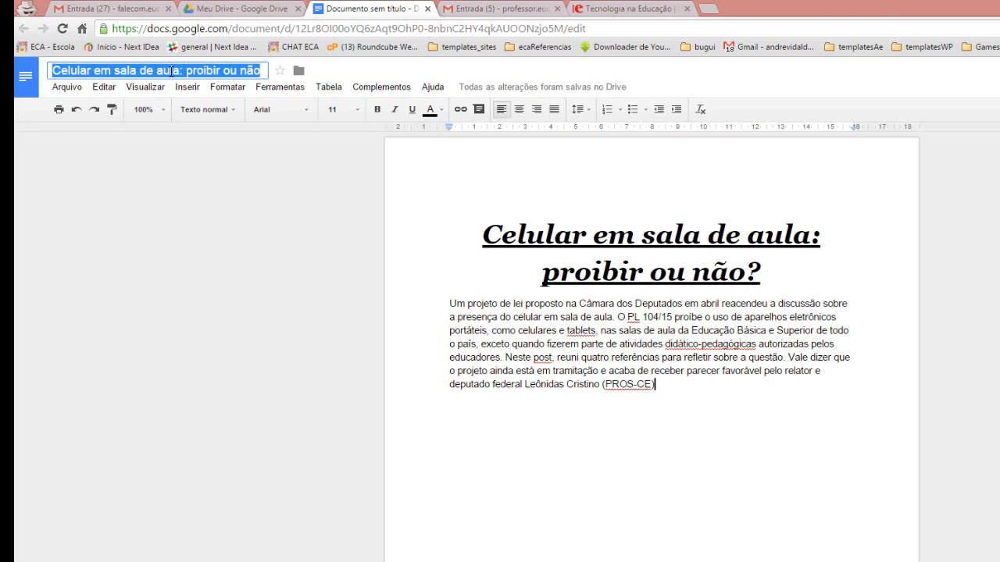
left_click(63, 71)
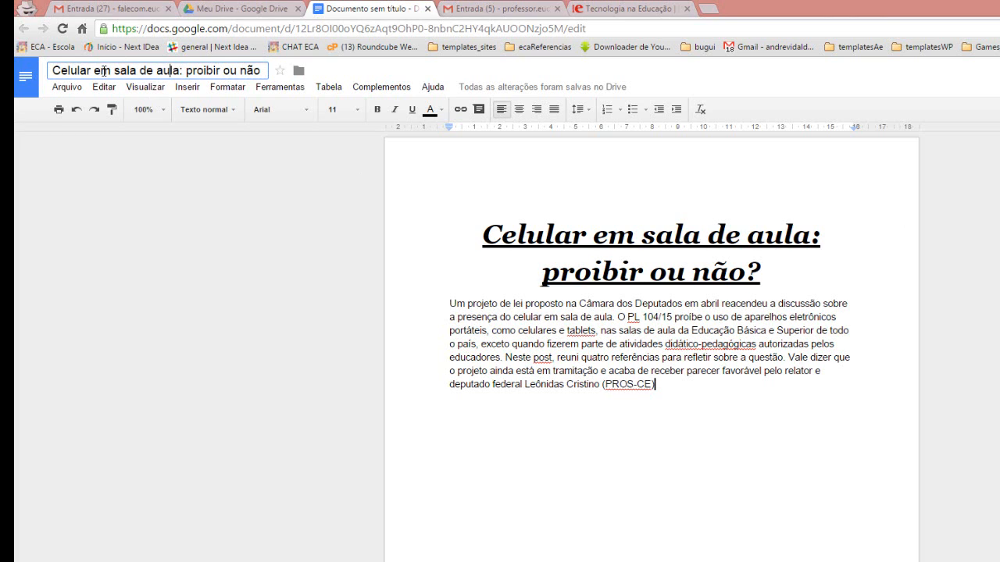
left_click_drag(53, 70, 282, 78)
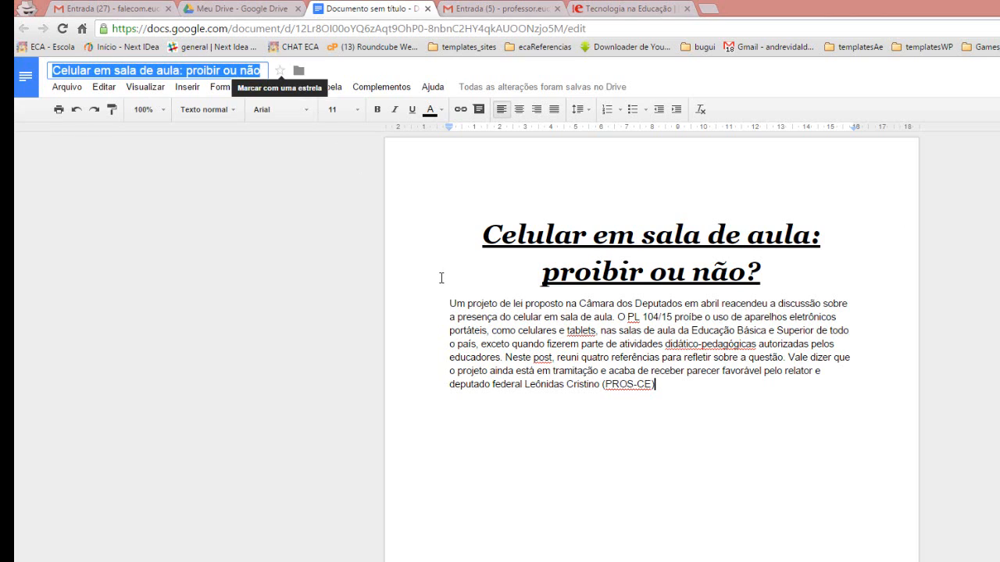
key("BackSpace")
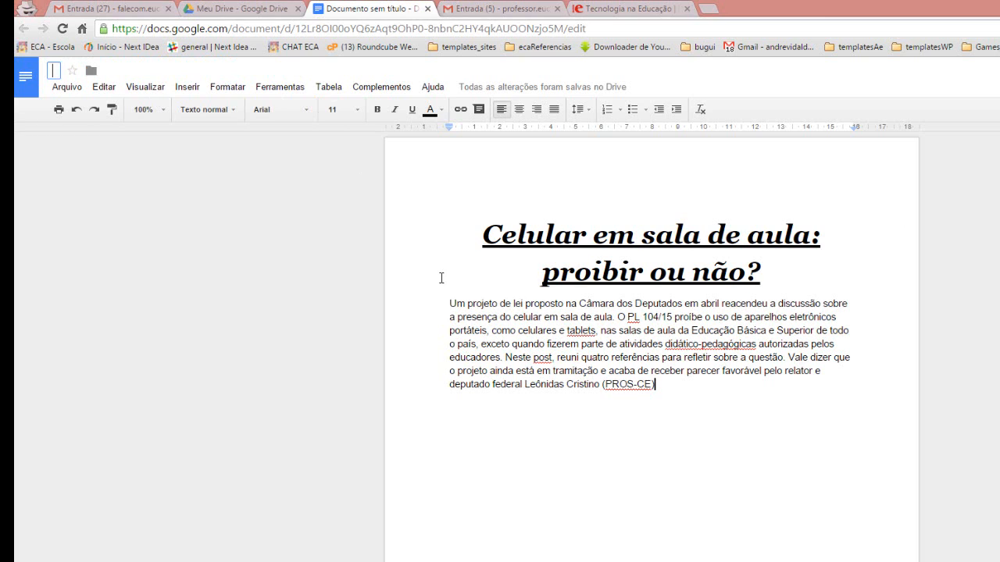
type("Celular")
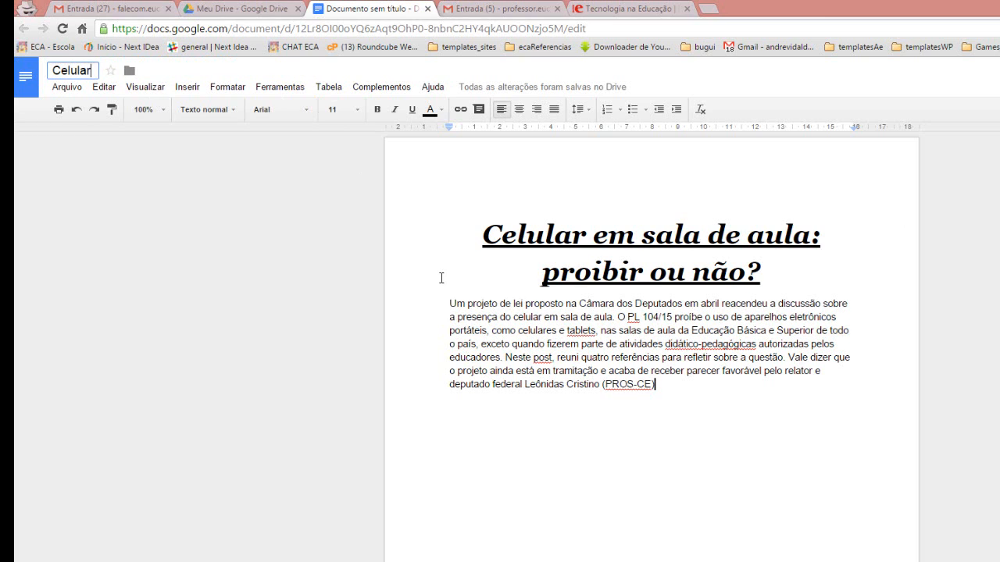
type(" em sala de auka")
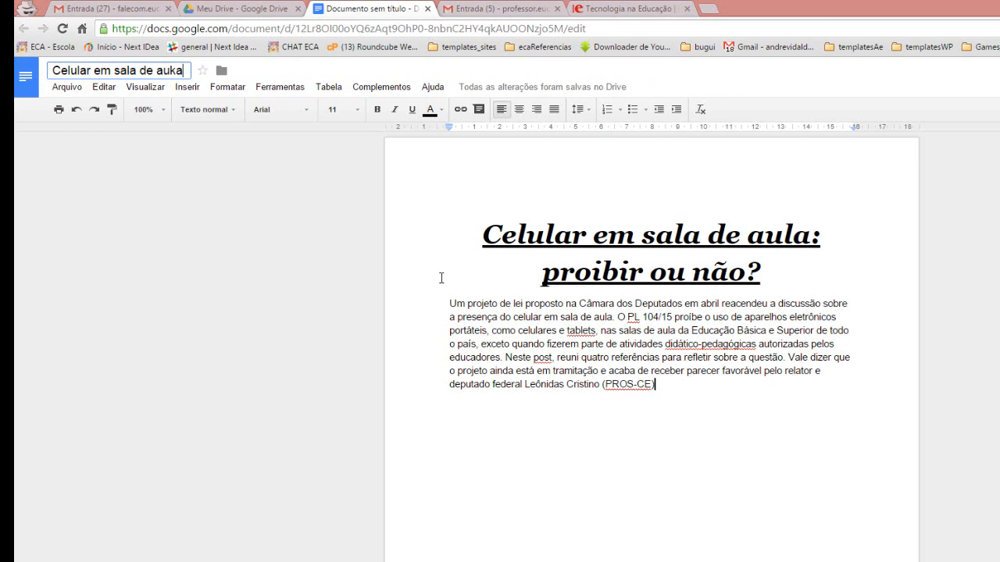
key("BackSpace")
key("BackSpace")
type("la")
key("Return")
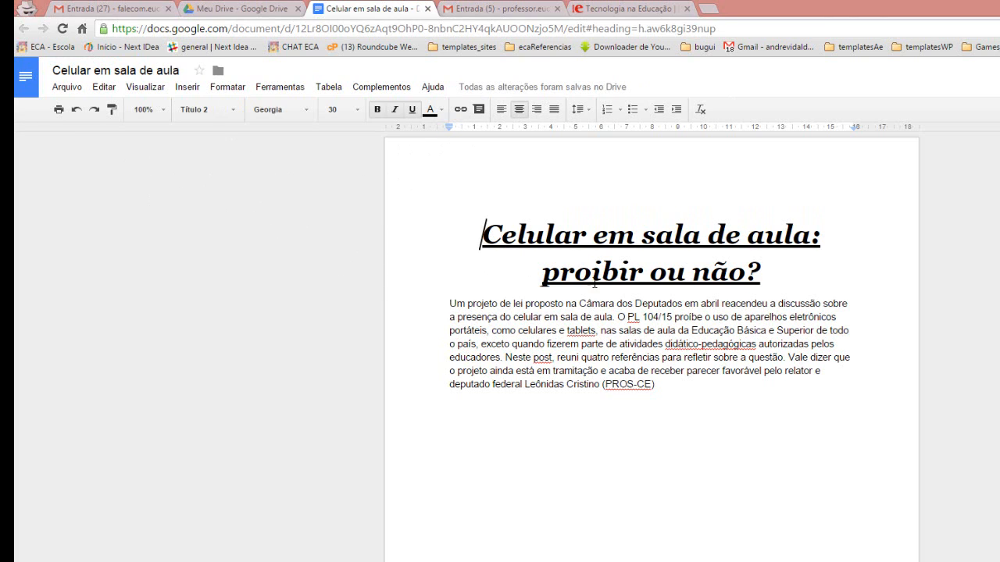
left_click_drag(474, 236, 779, 287)
left_click(654, 307)
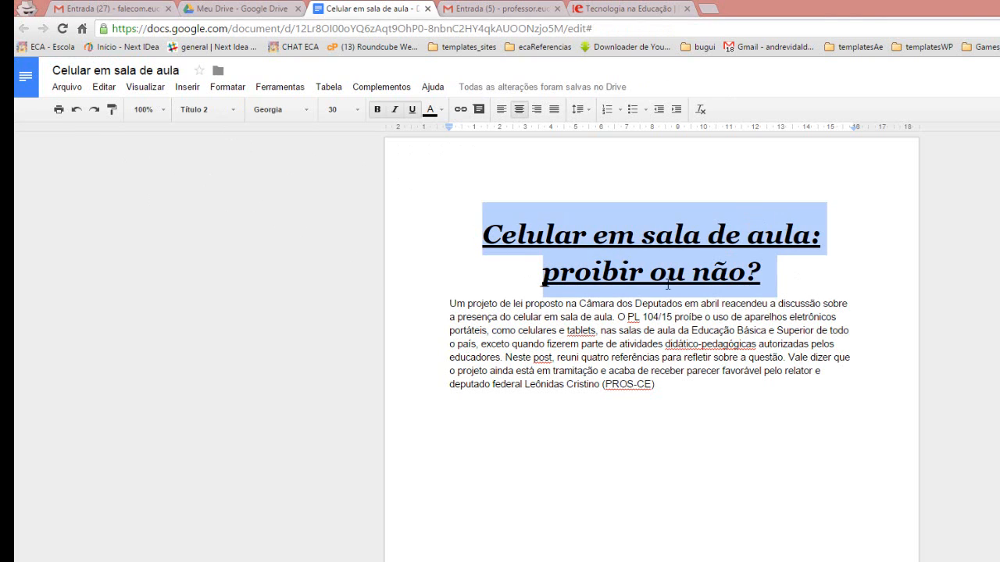
left_click_drag(448, 304, 714, 391)
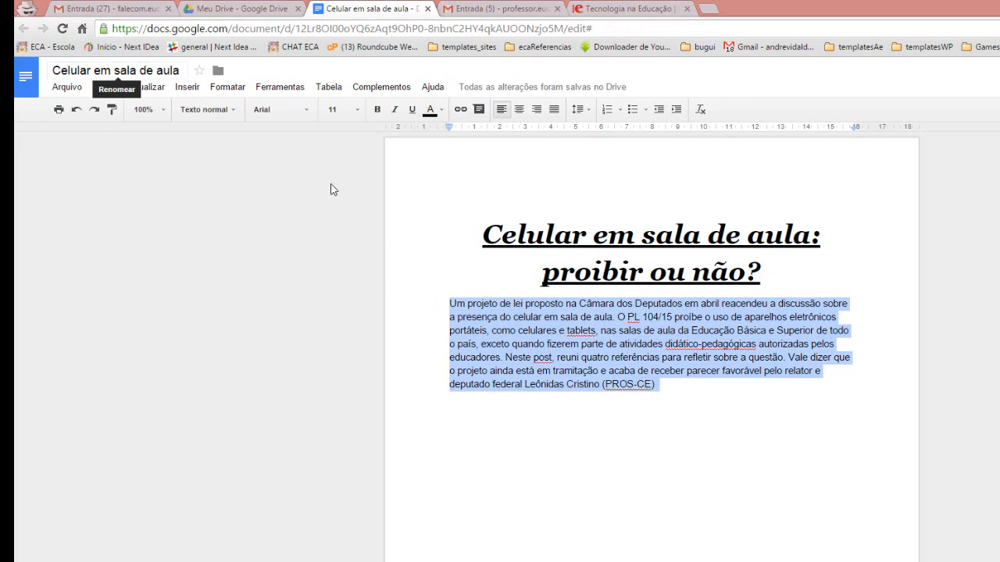
left_click(579, 360)
left_click_drag(672, 392, 450, 316)
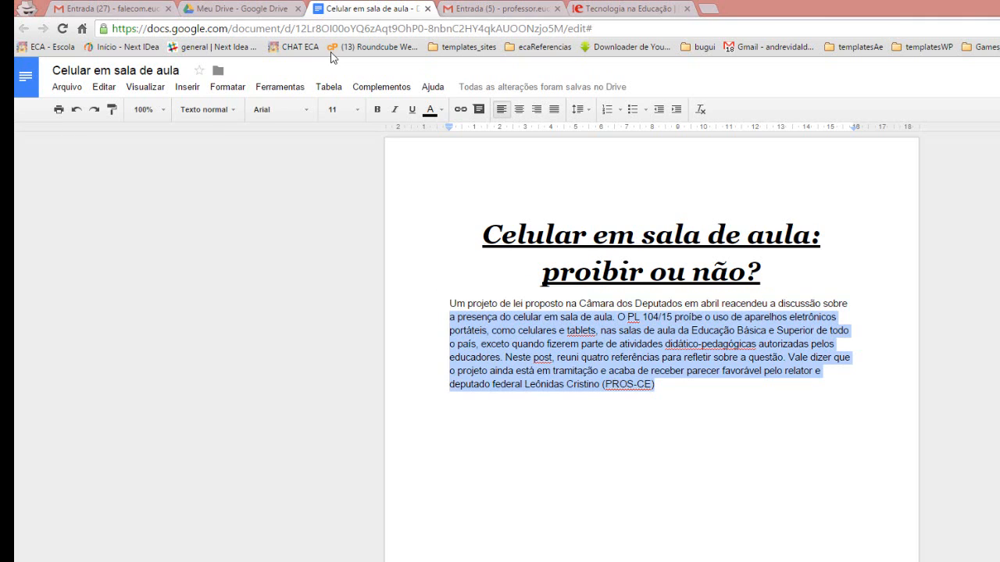
Step: Look up Drive among the Google apps in Gmail and view the saved document in Meu Drive
left_click(134, 8)
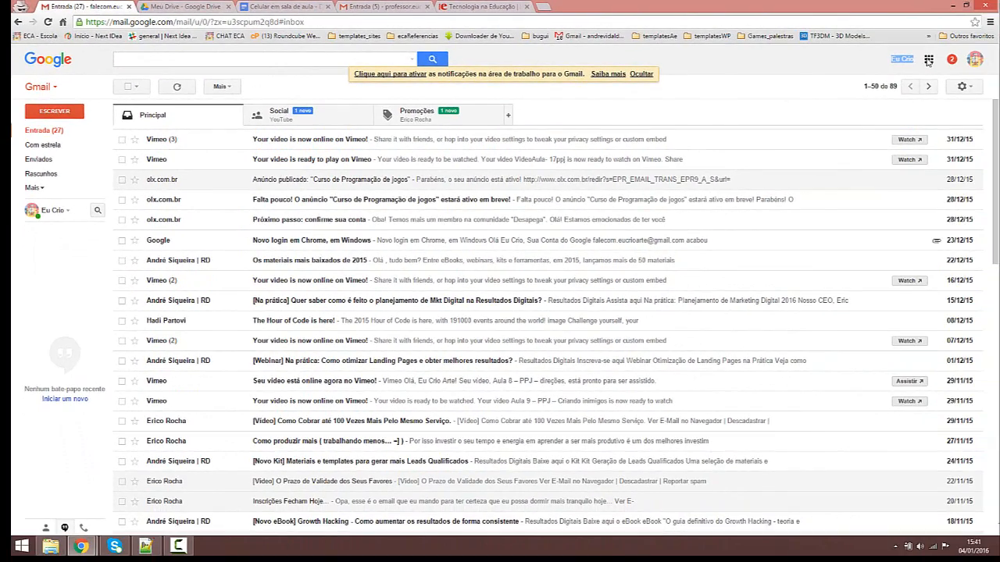
left_click(929, 60)
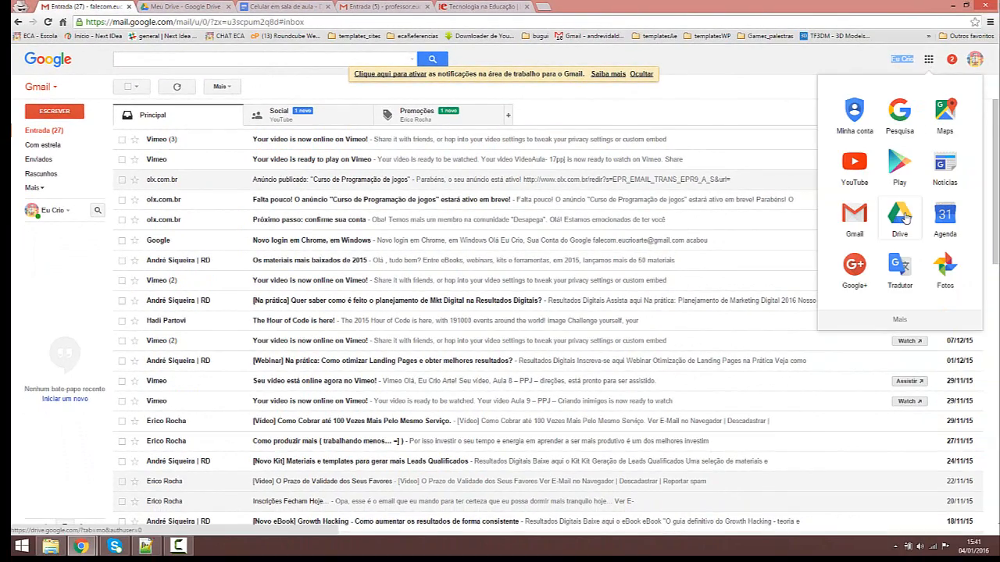
left_click(182, 6)
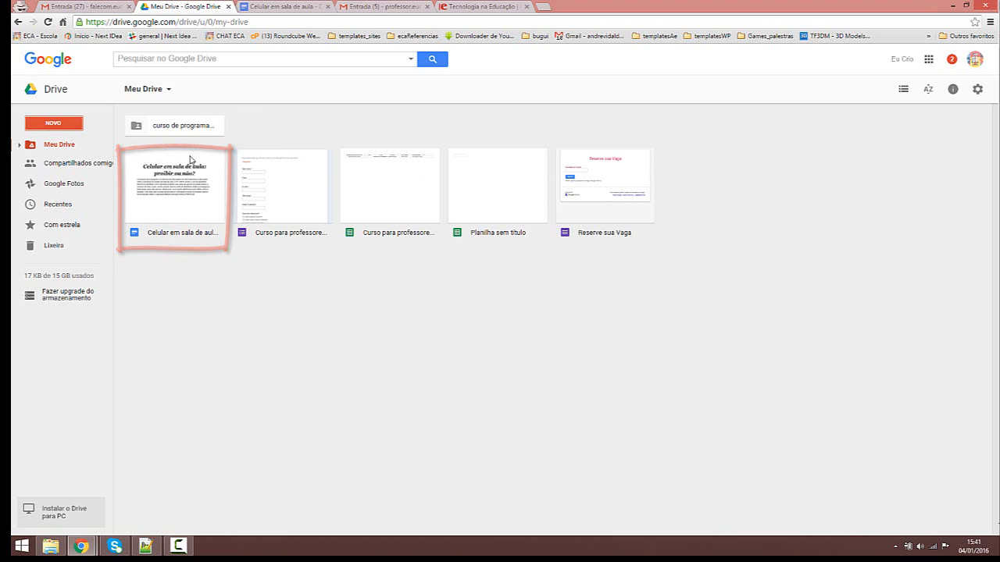
Step: Return to the "Celular em sala de aula" document and close it
left_click(281, 6)
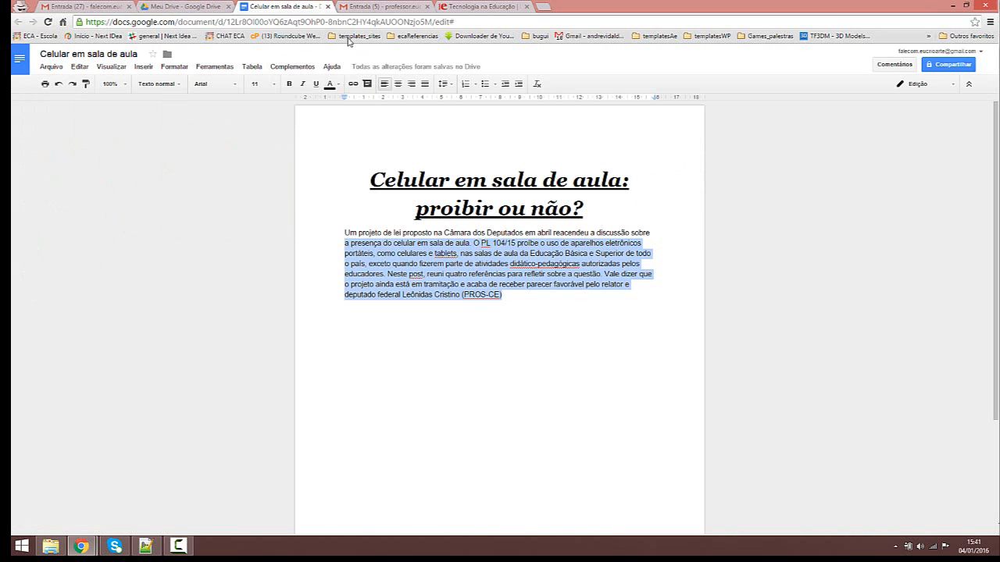
left_click(328, 7)
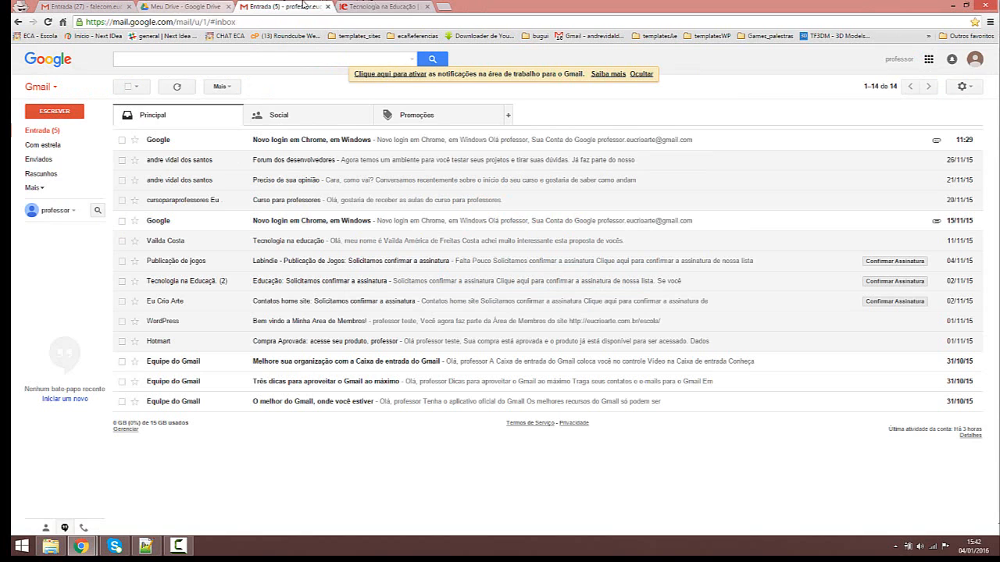
Step: Close the Tecnologia na Educação page and reopen the "Celular em sala de aula" document from Meu Drive
left_click(426, 7)
left_click(171, 6)
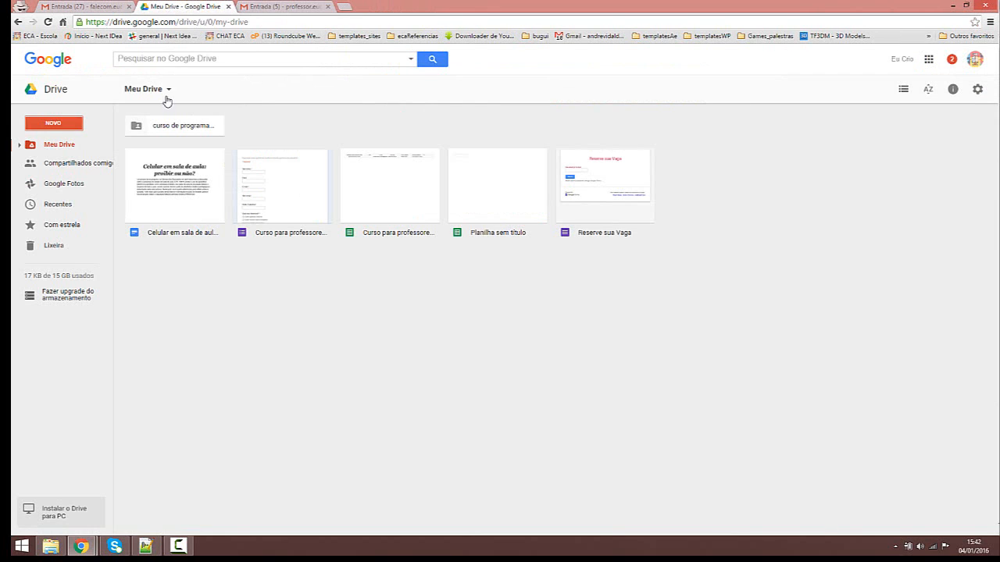
double_click(177, 187)
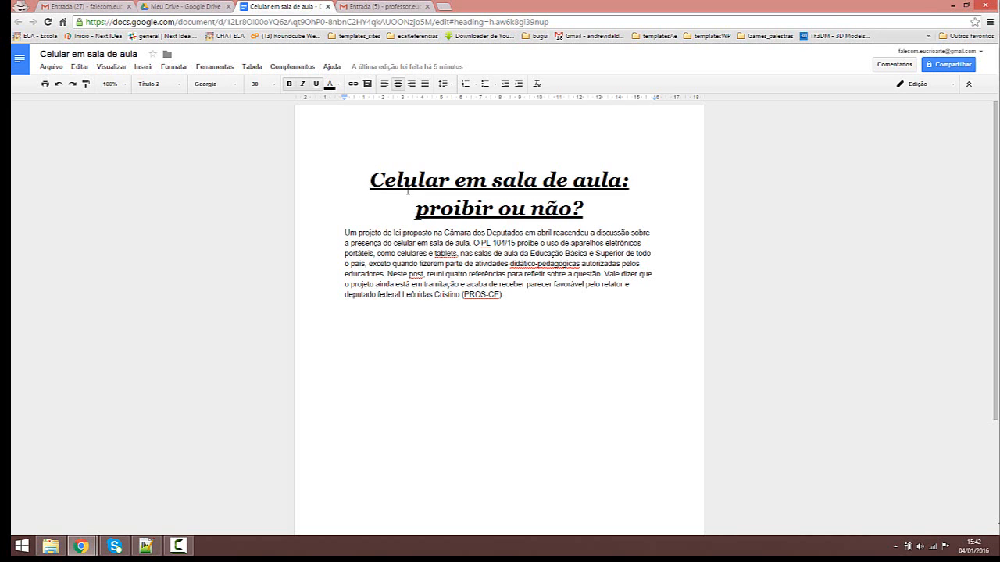
left_click(532, 253, "shift")
left_click(526, 292, "shift")
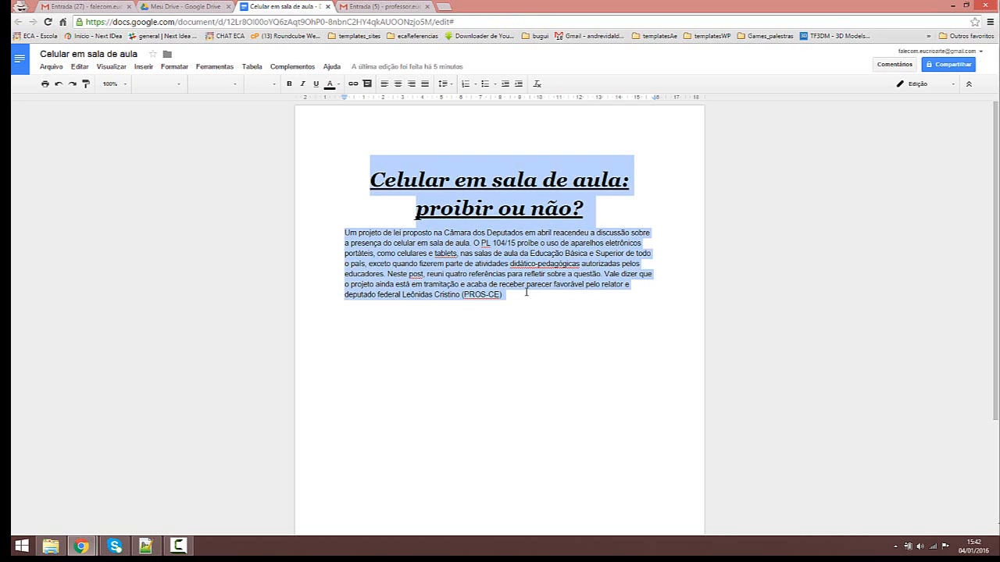
left_click_drag(511, 298, 369, 174)
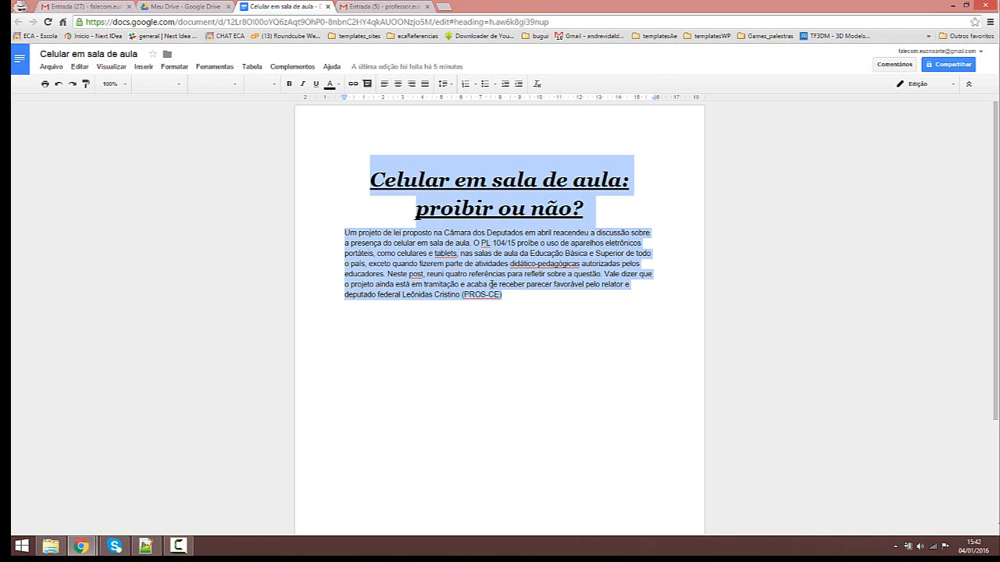
left_click(511, 301)
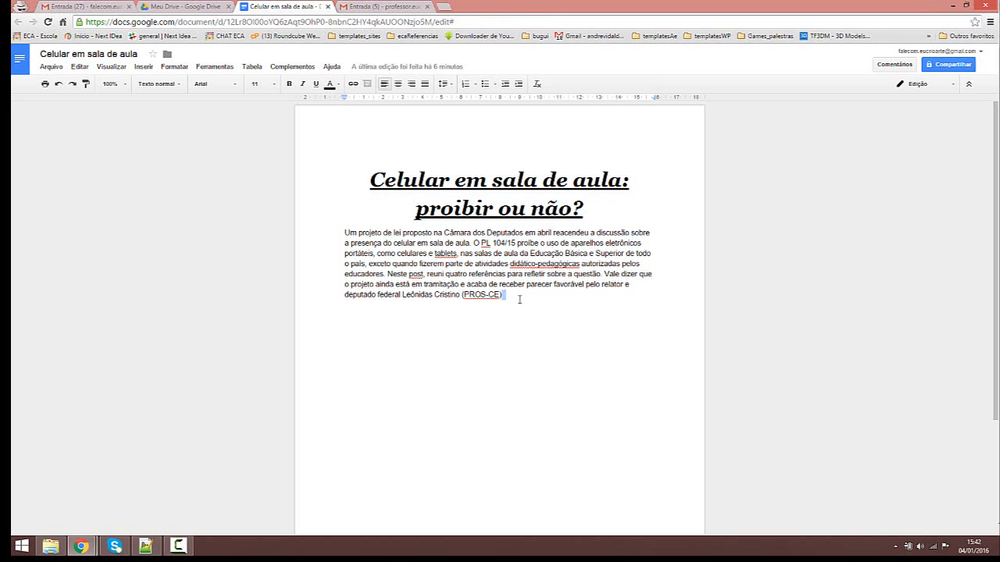
left_click_drag(512, 300, 489, 285)
left_click_drag(443, 223, 350, 181)
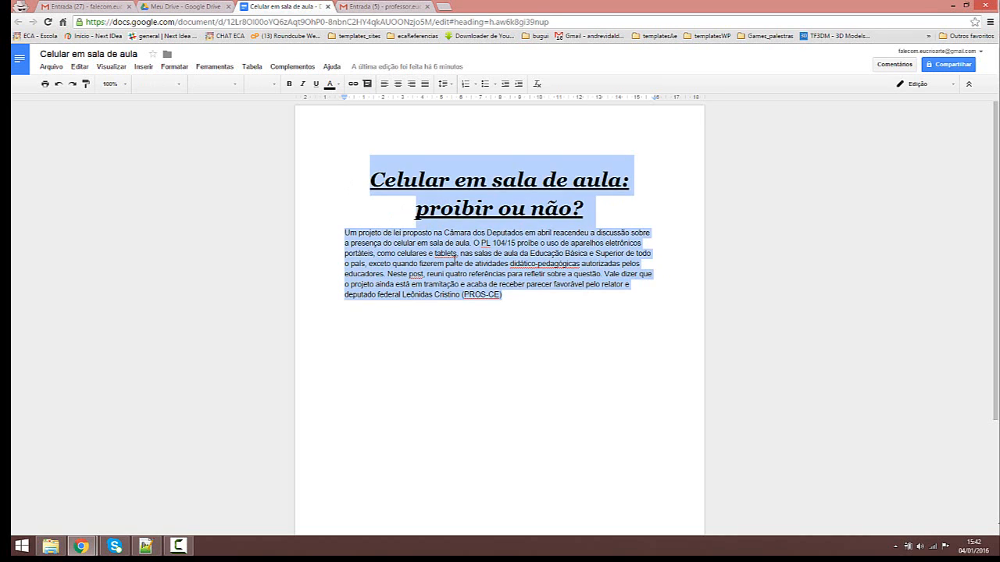
left_click(454, 264)
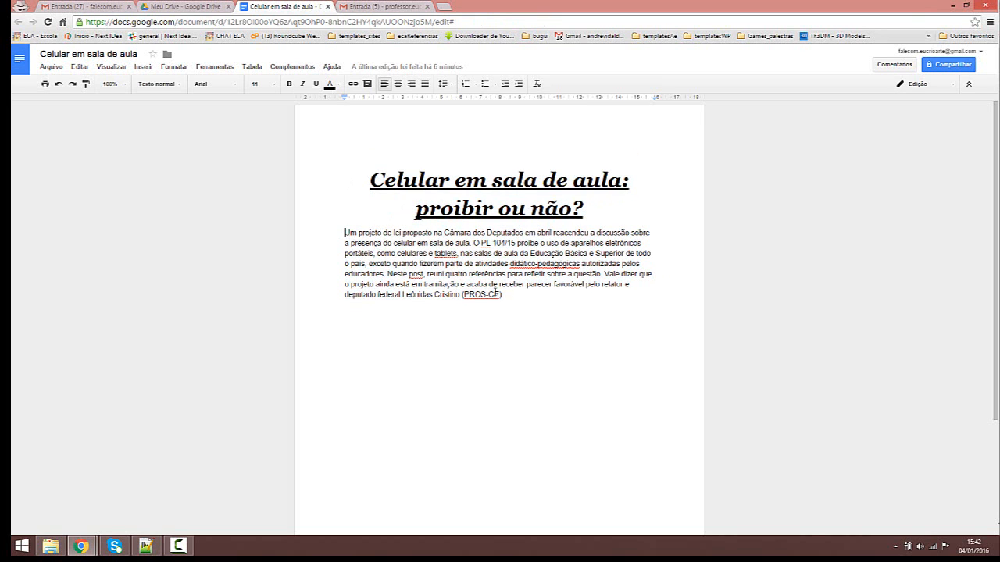
left_click_drag(507, 296, 344, 233)
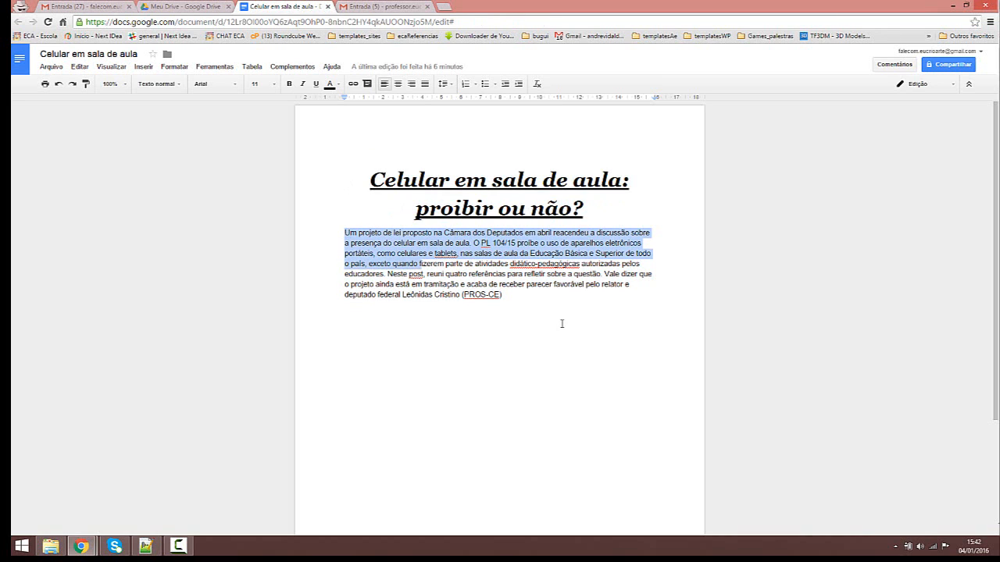
left_click(451, 262)
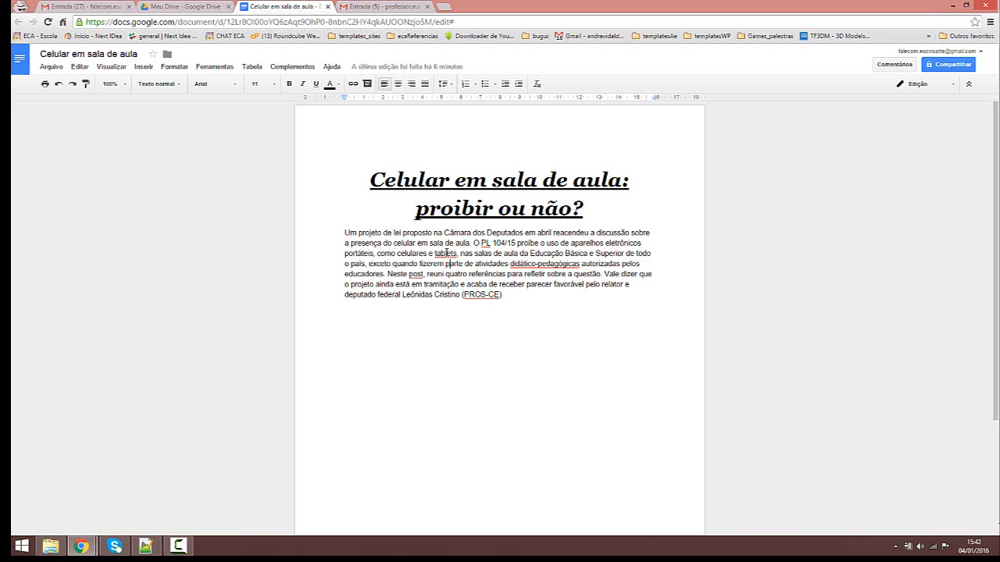
left_click_drag(345, 233, 513, 301)
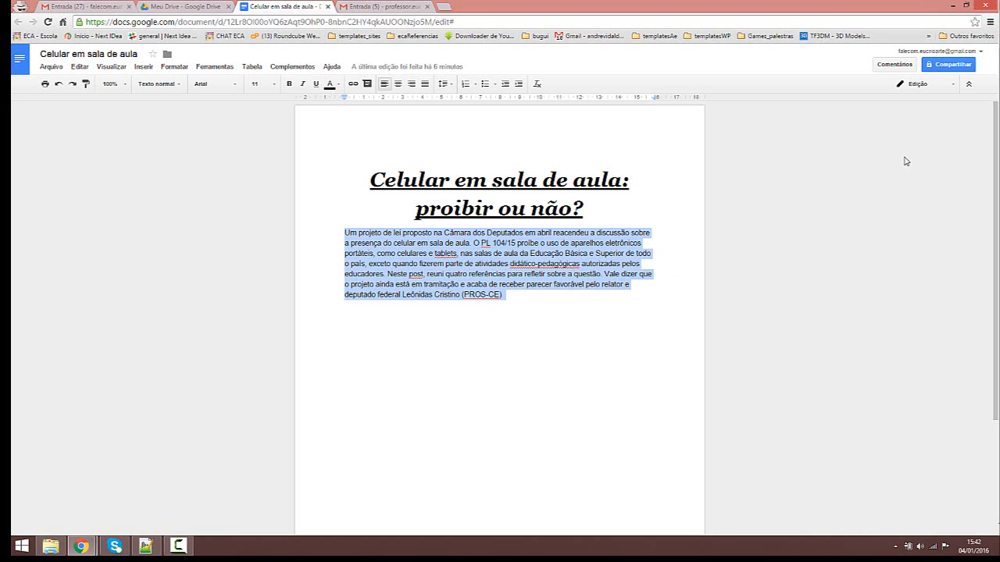
left_click(467, 284)
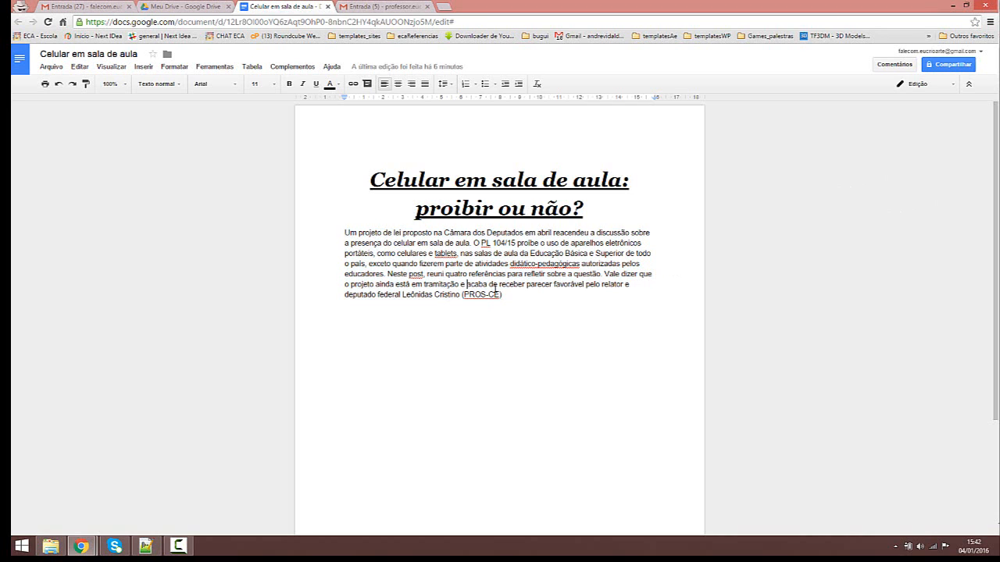
left_click_drag(504, 295, 343, 232)
left_click(503, 299)
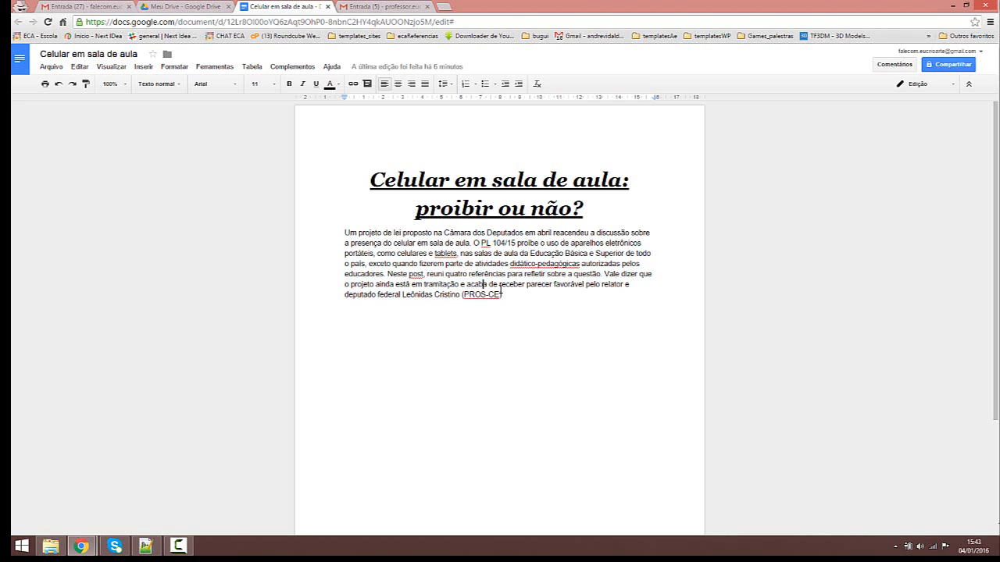
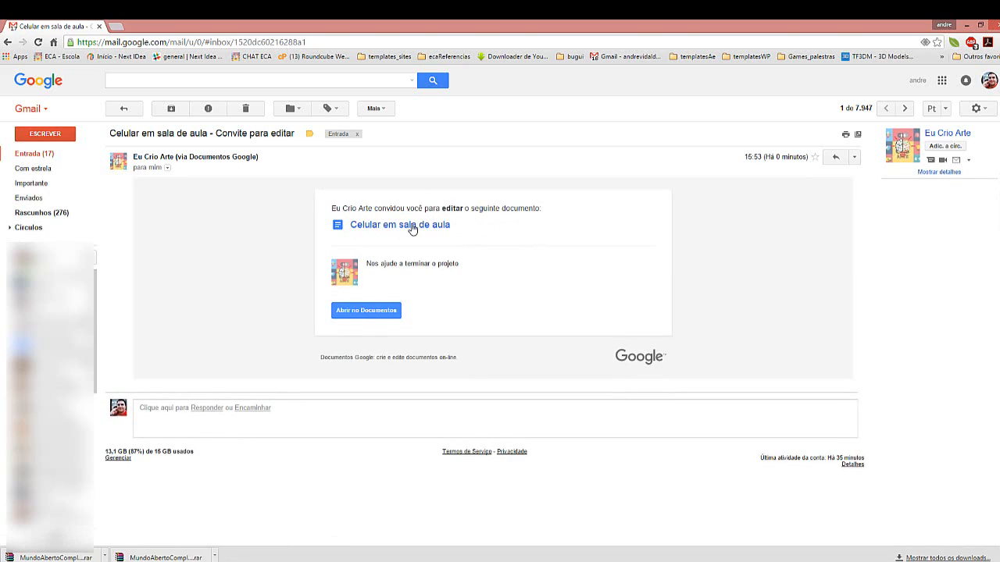
Step: Open the shared "Celular em sala de aula" document from the edit invitation e-mail and check who else is in it
left_click(374, 311)
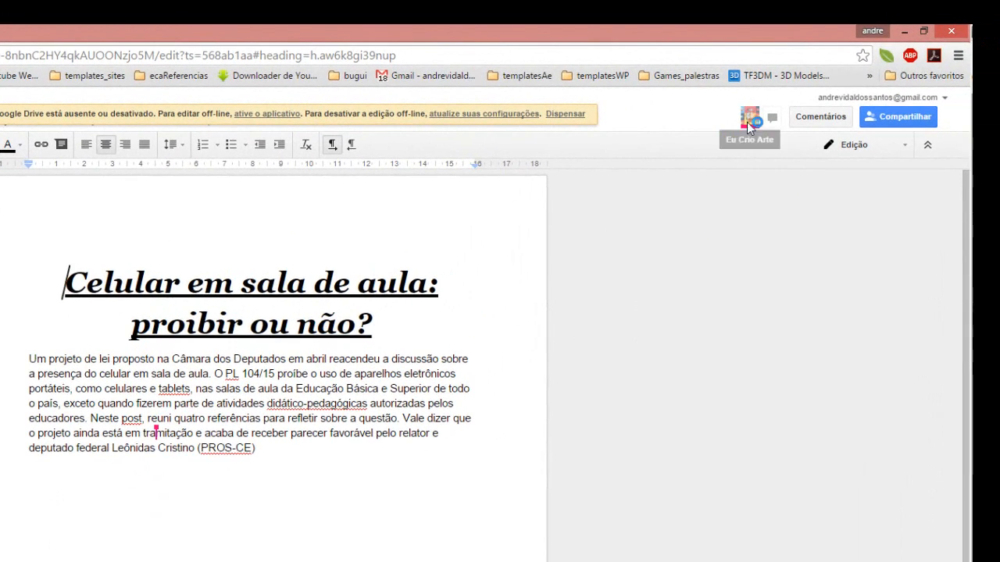
mouse_move(745, 118)
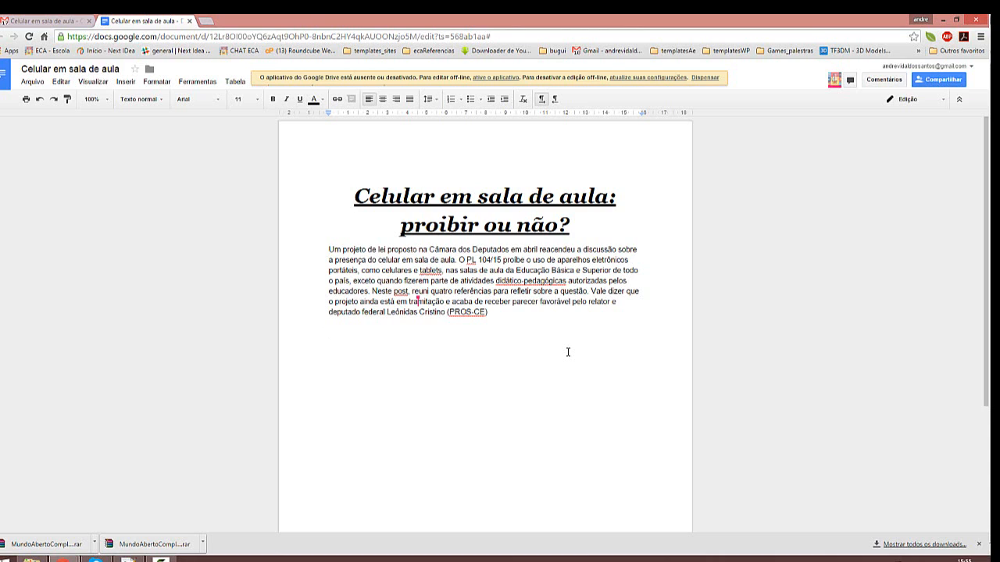
Step: Add the sentence "O uso do celular em sala de aula é cada vez mais constante...." below the body paragraph
type("O uso do celular em sala de aul")
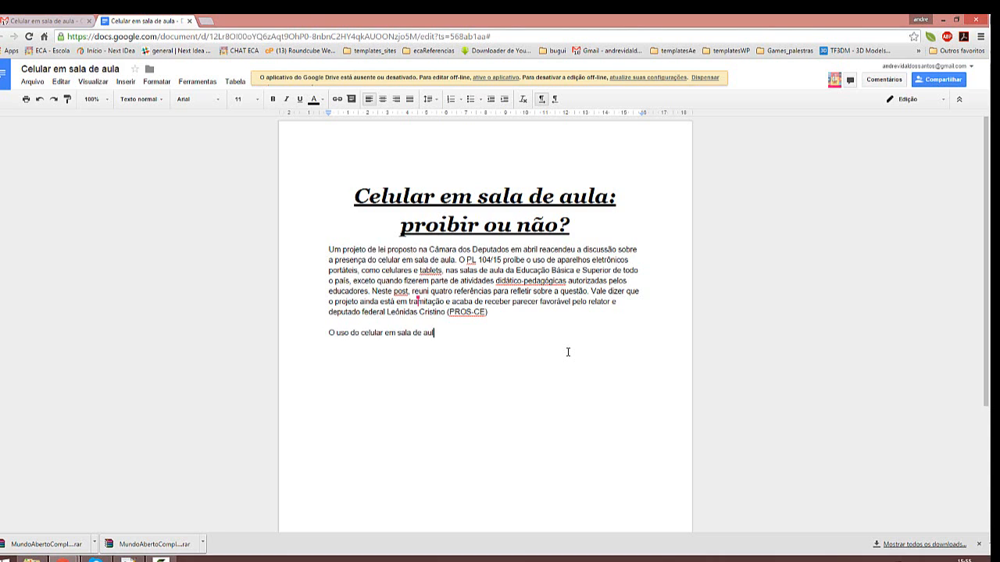
type("a é cada vez mais constante...")
mouse_move(418, 304)
mouse_move(835, 82)
left_click(539, 301)
left_click(493, 334)
Step: Switch to the document owner's window and set the font size of the newly added sentence to 36
mouse_move(66, 557)
left_click(172, 511)
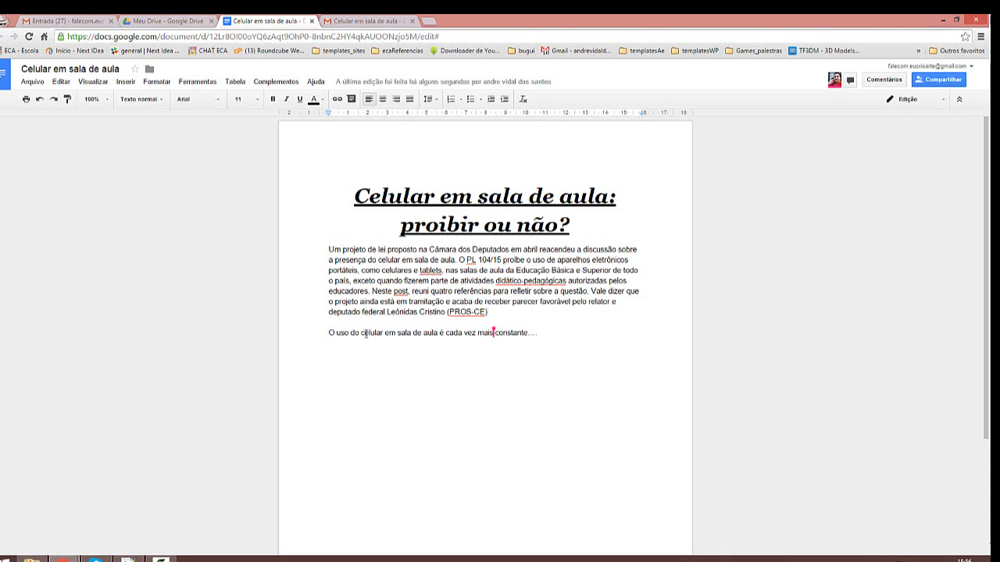
left_click_drag(329, 334, 535, 333)
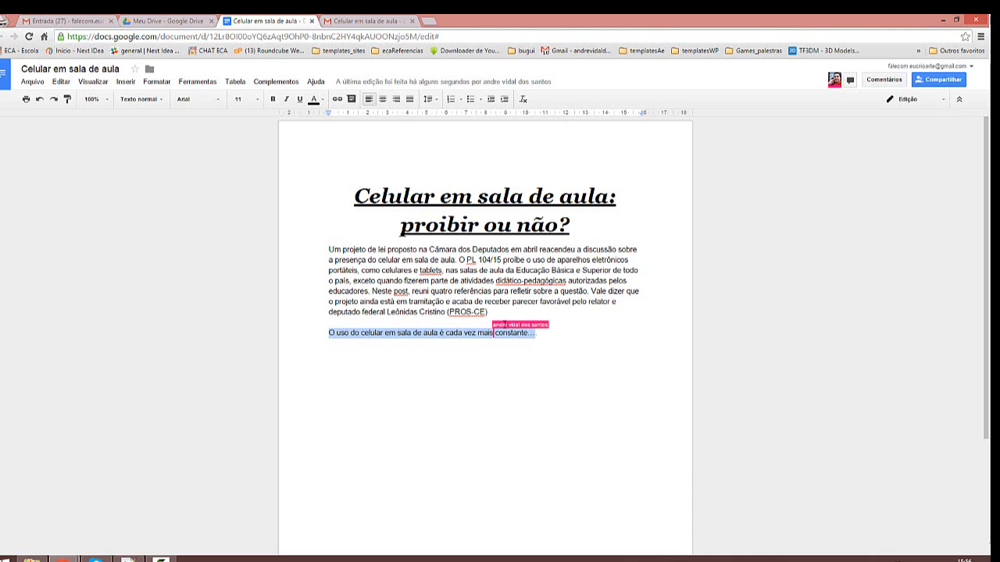
left_click(394, 333)
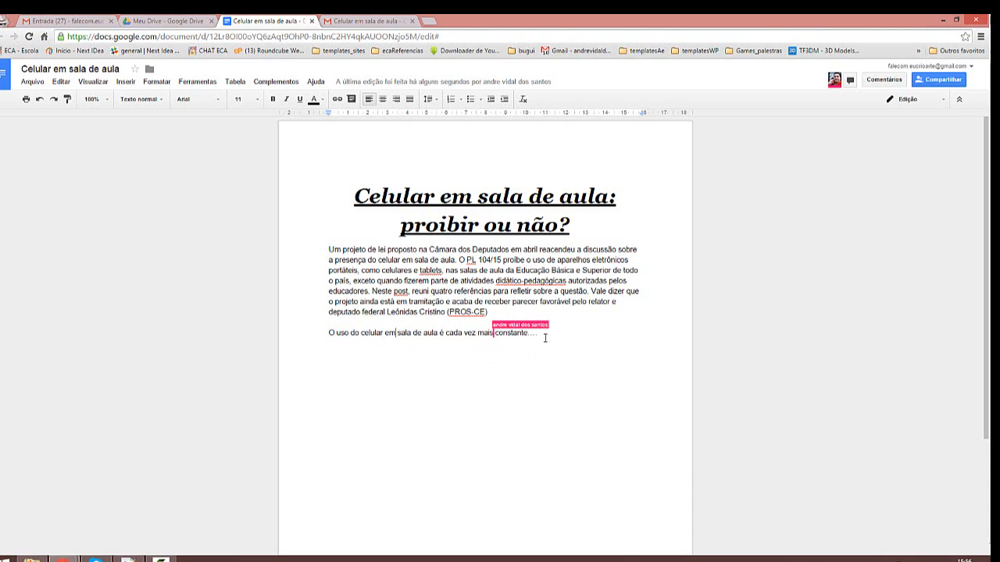
left_click(546, 339)
left_click_drag(329, 333, 537, 333)
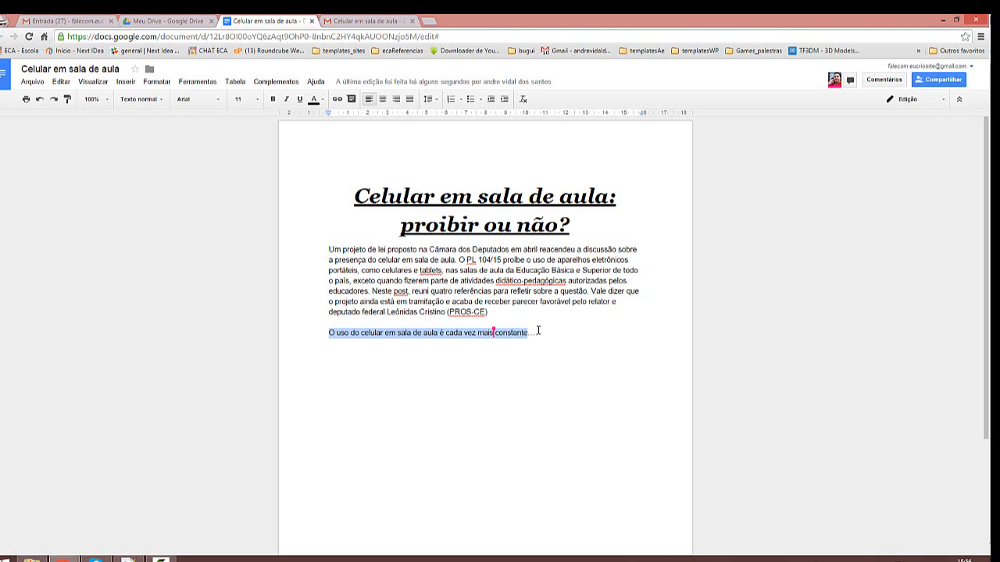
left_click(257, 99)
left_click(242, 243)
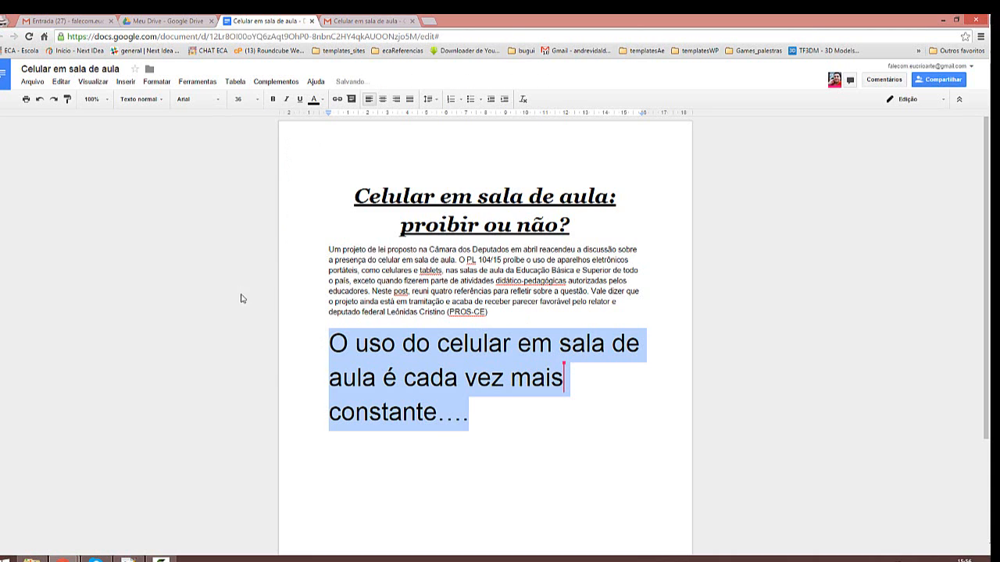
Step: Switch to the invited collaborator's window and review the enlarged sentence and the body paragraph there
left_click(464, 344)
left_click_drag(329, 345, 493, 420)
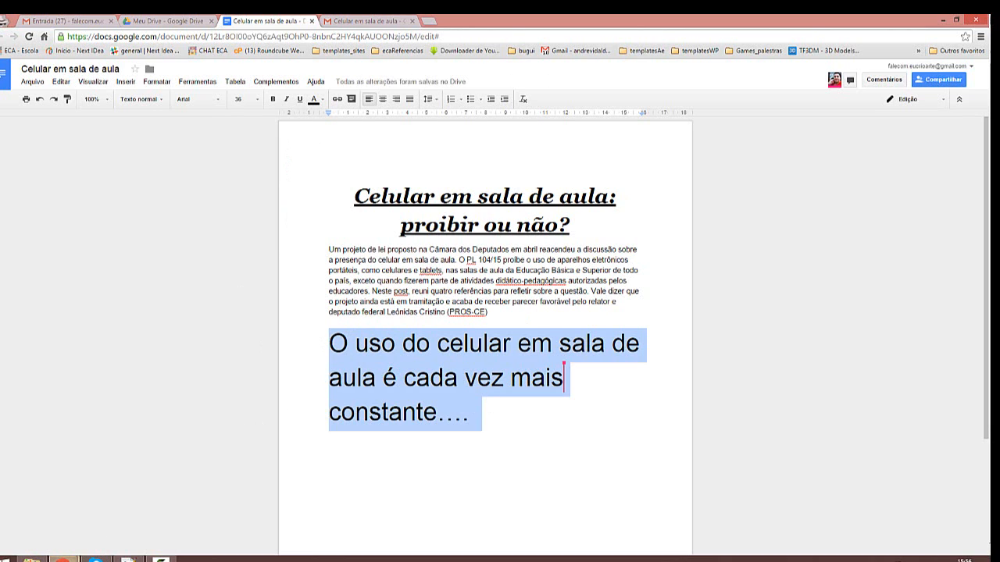
left_click(64, 560)
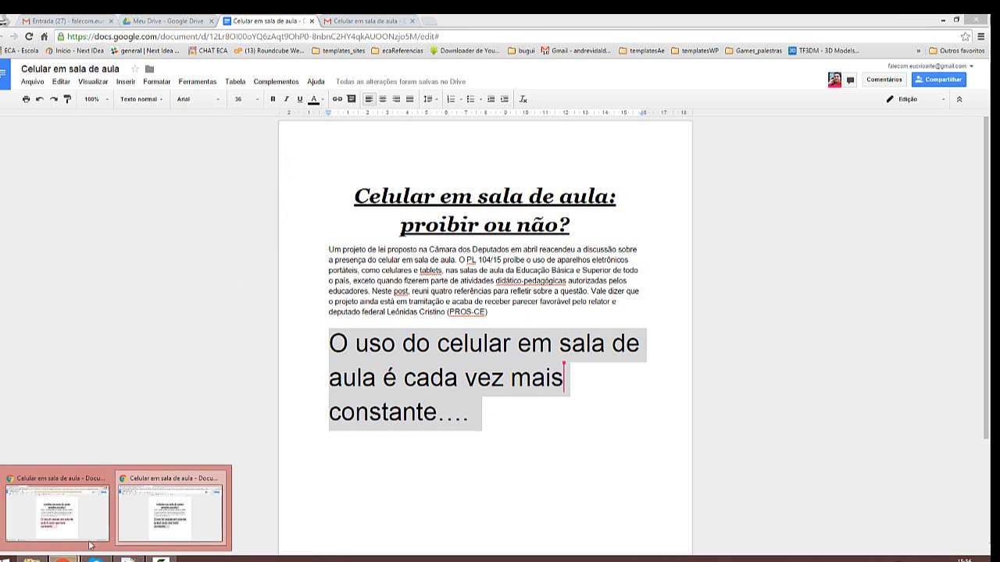
left_click(56, 500)
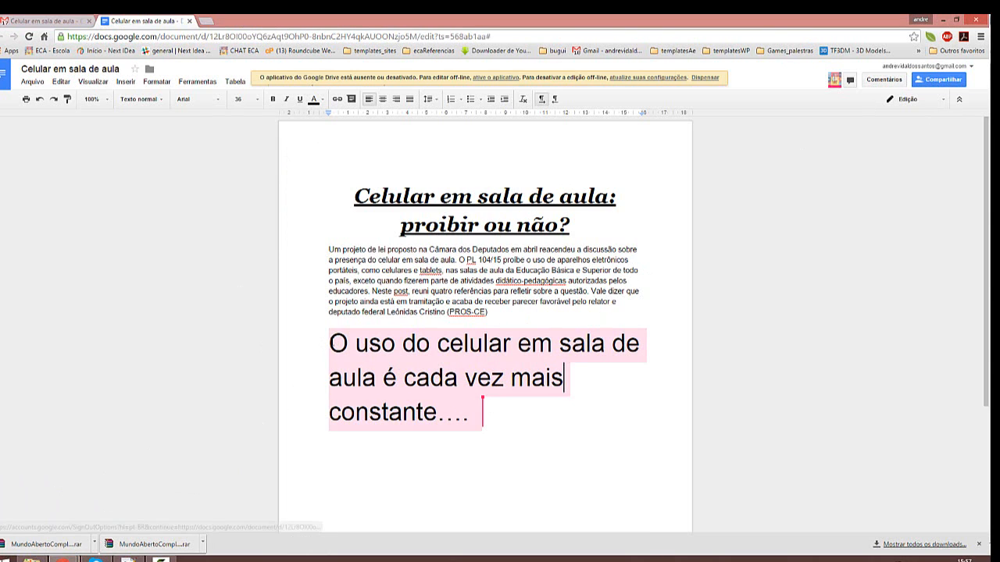
triple_click(479, 482)
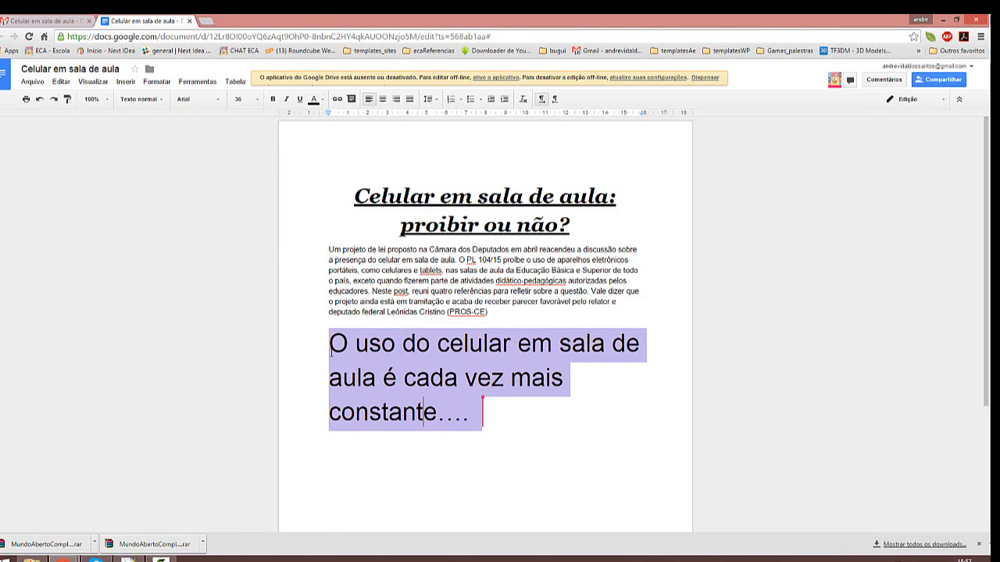
left_click(402, 495)
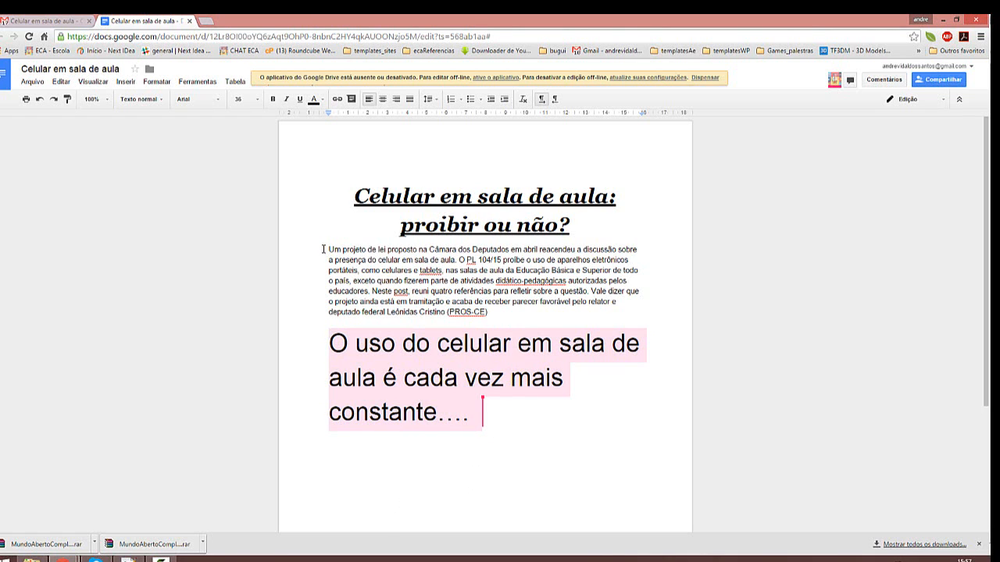
left_click_drag(333, 242, 542, 303)
left_click(480, 312)
triple_click(340, 254)
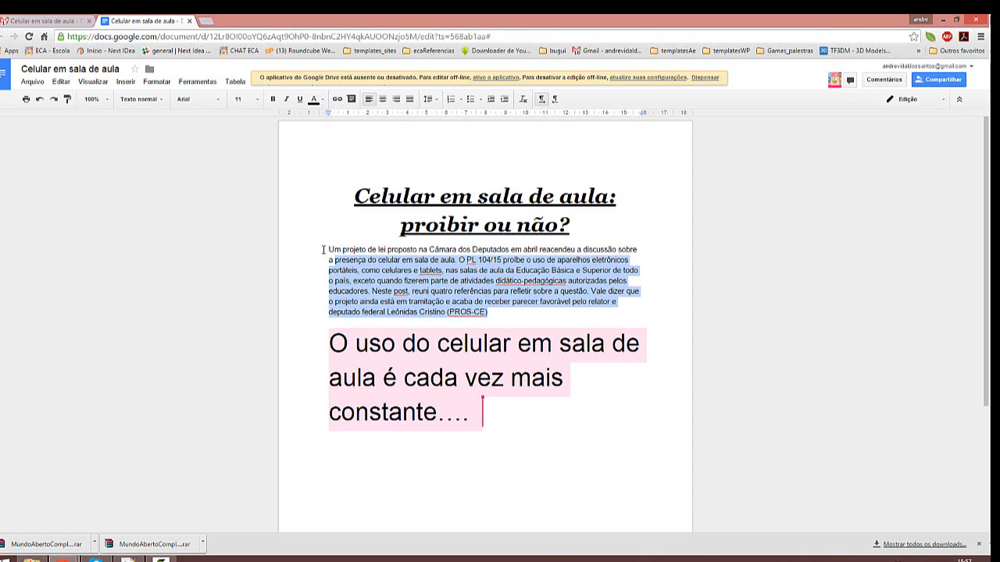
left_click(454, 281)
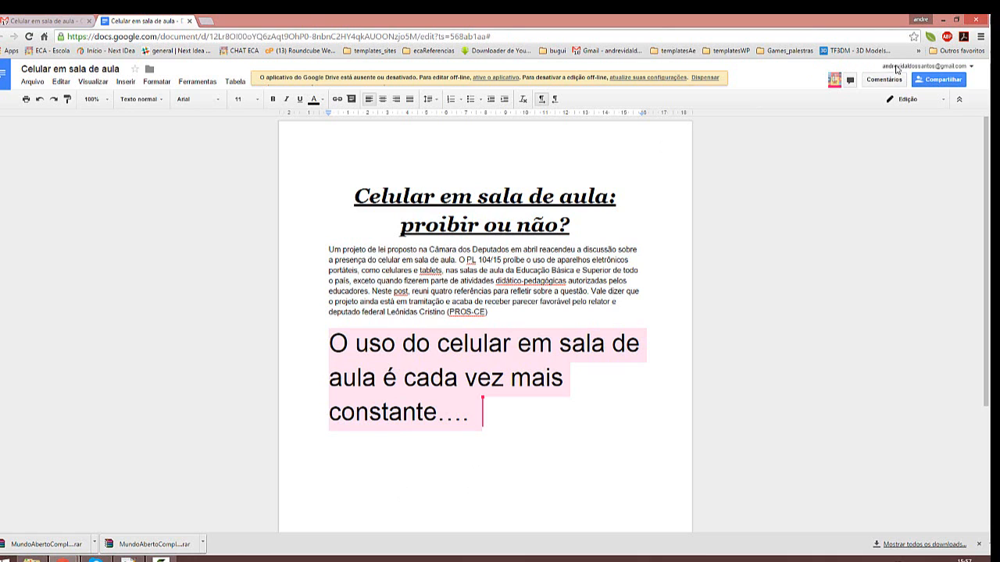
Step: Return to the document owner's window and review the title, body paragraph and enlarged sentence
key("alt+Tab")
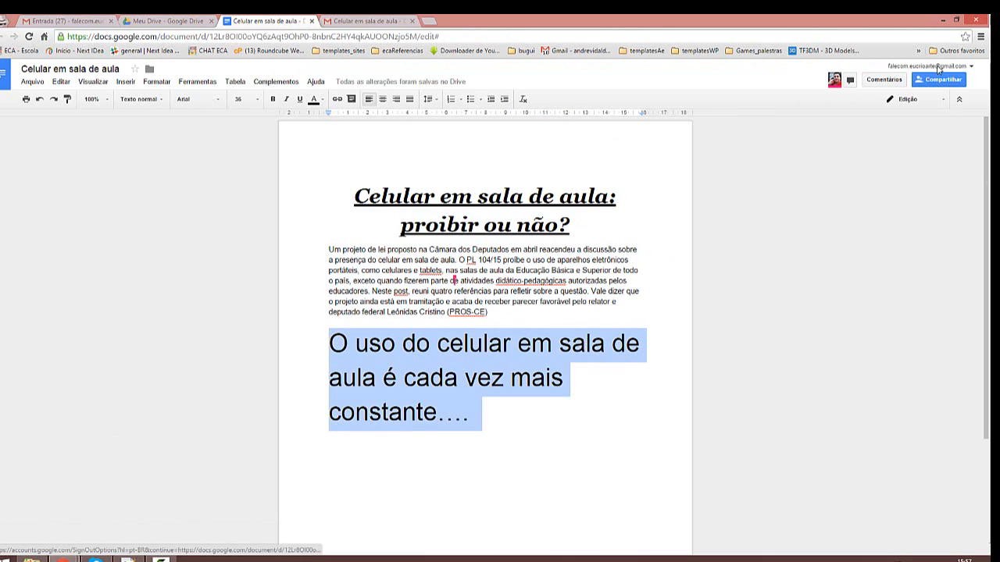
left_click_drag(470, 424, 329, 344)
left_click(380, 260)
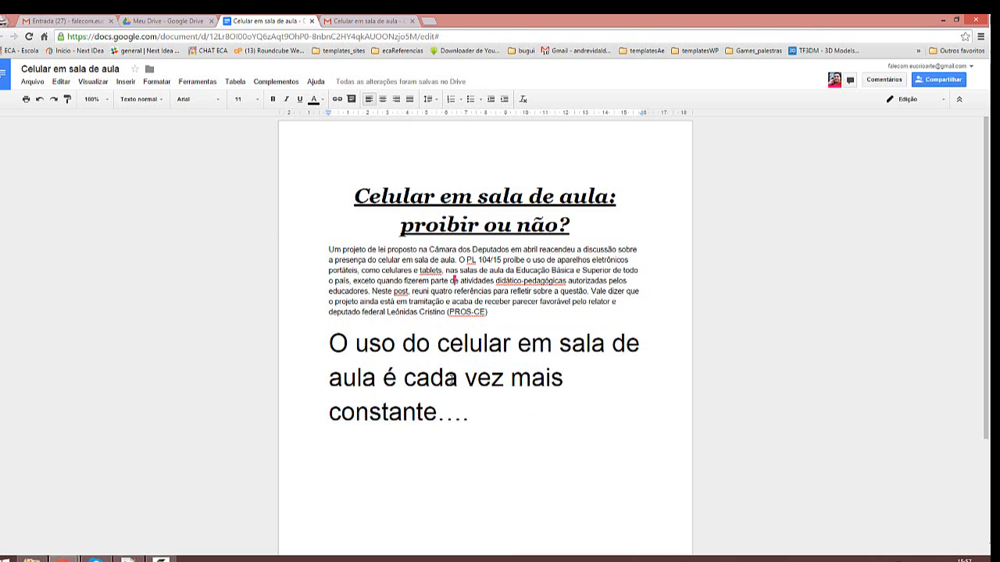
left_click(470, 414)
left_click_drag(469, 414, 417, 378)
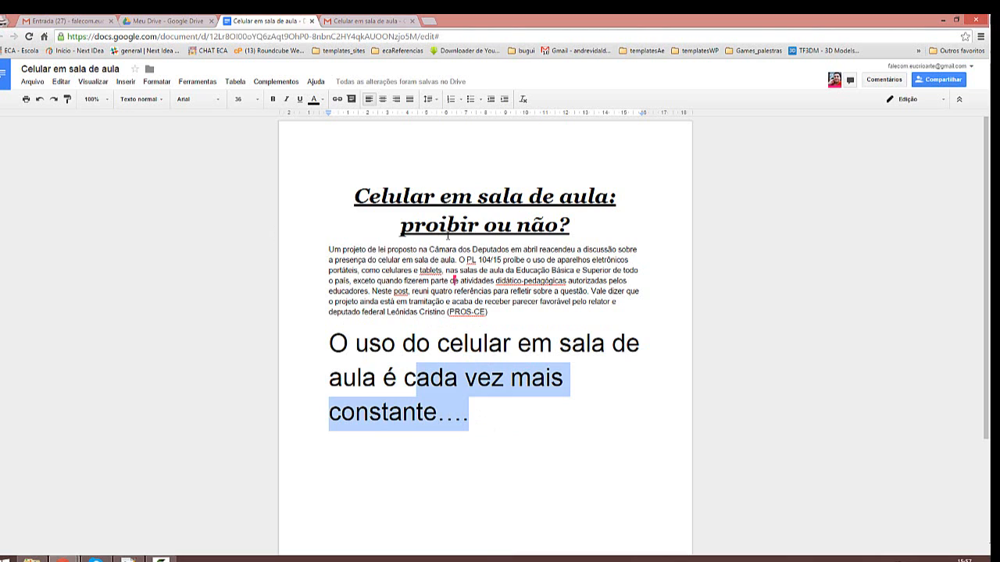
left_click(414, 312)
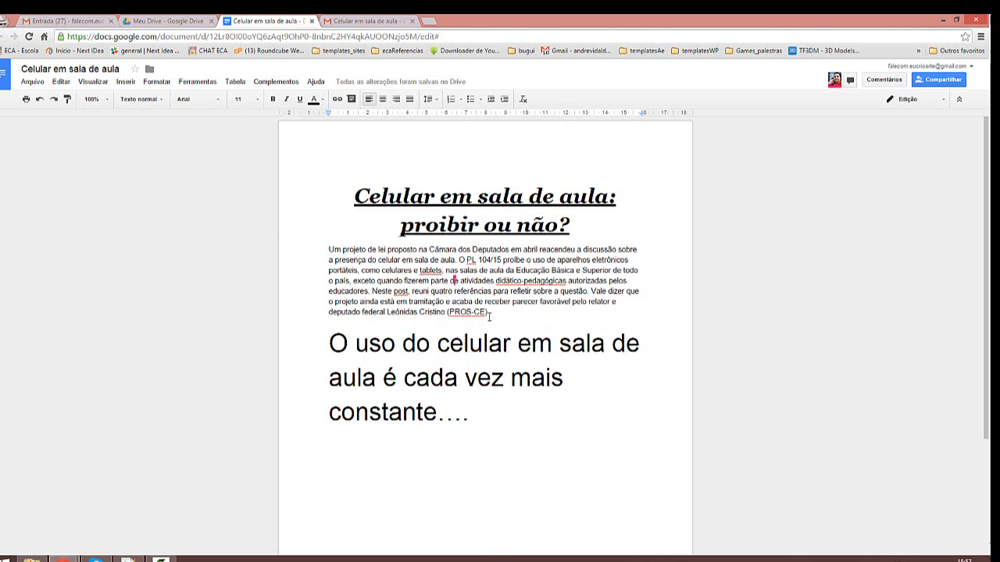
left_click(328, 249, "shift")
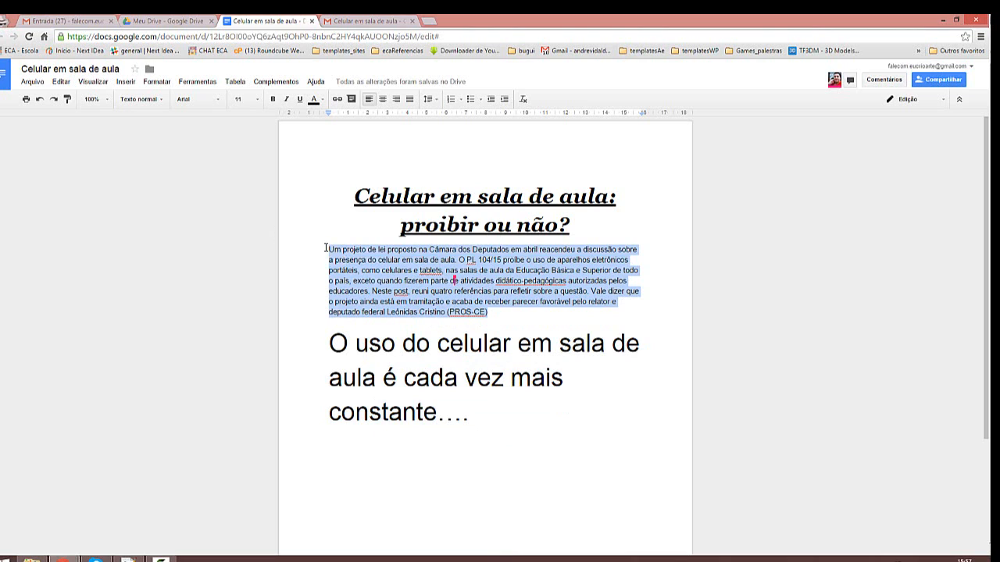
left_click(418, 291)
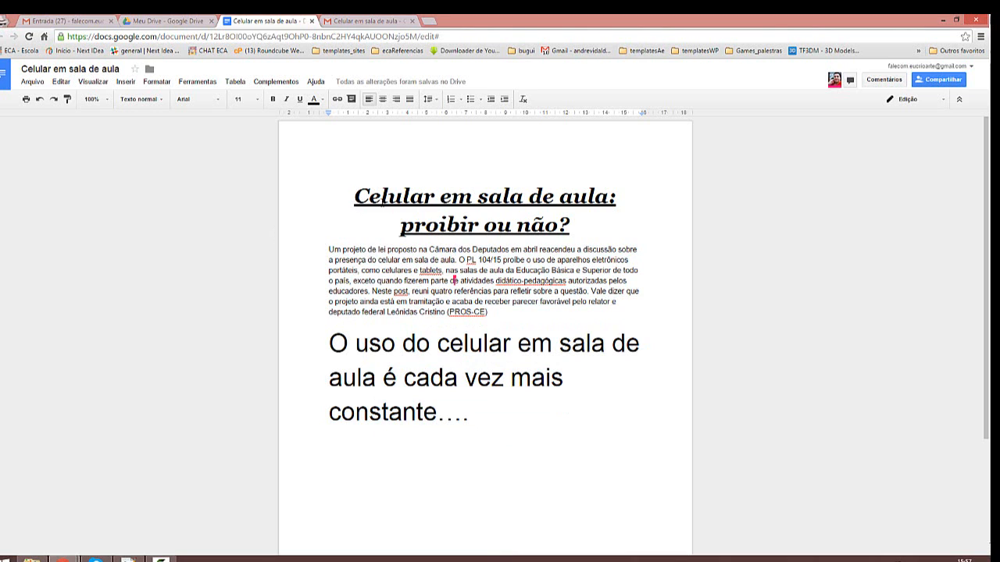
left_click_drag(368, 197, 579, 410)
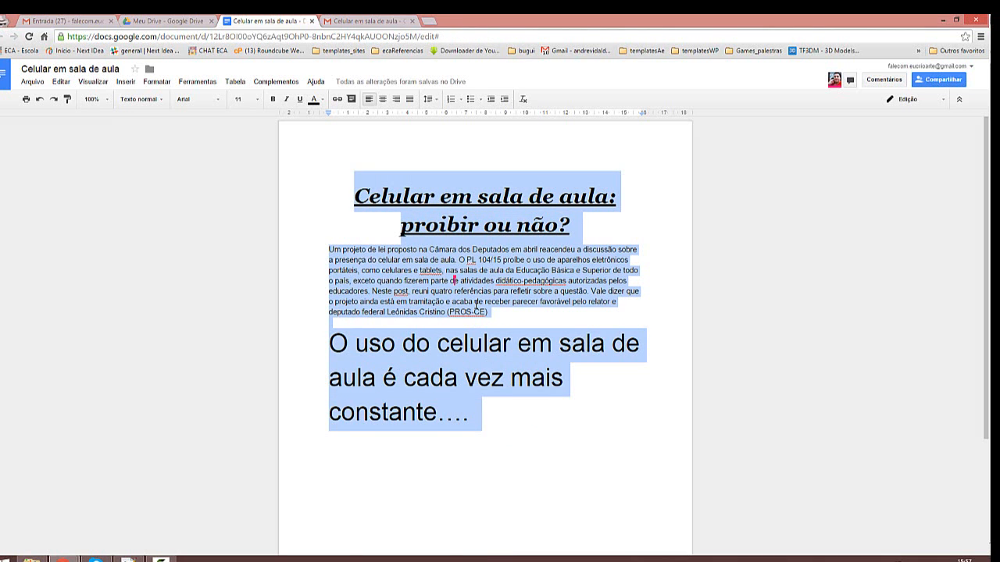
left_click(475, 305)
mouse_move(353, 197)
left_mouse_down()
mouse_move(412, 252)
mouse_move(512, 426)
mouse_move(466, 414)
mouse_move(343, 242)
mouse_move(354, 183)
left_mouse_up()
left_click(480, 421)
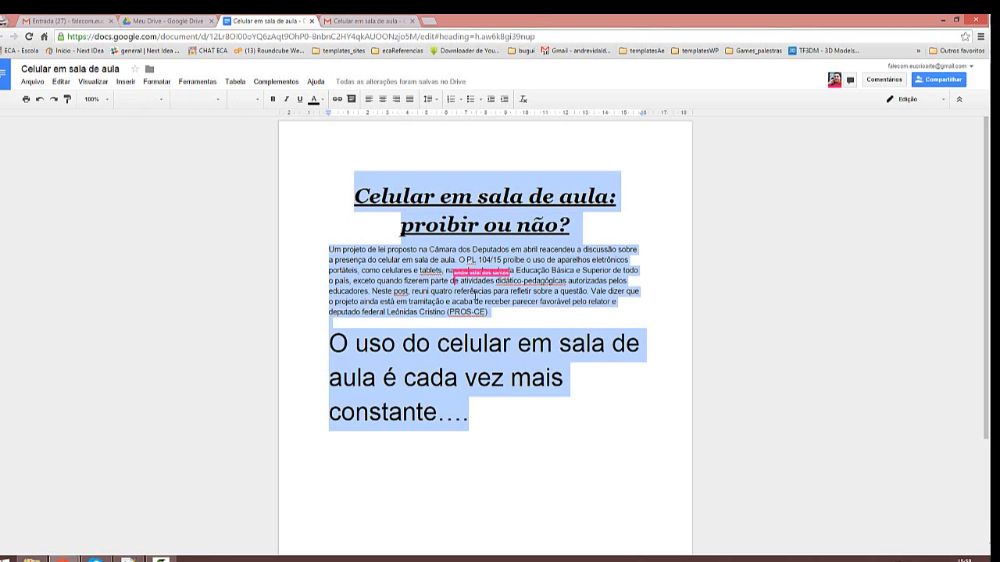
left_click(474, 295)
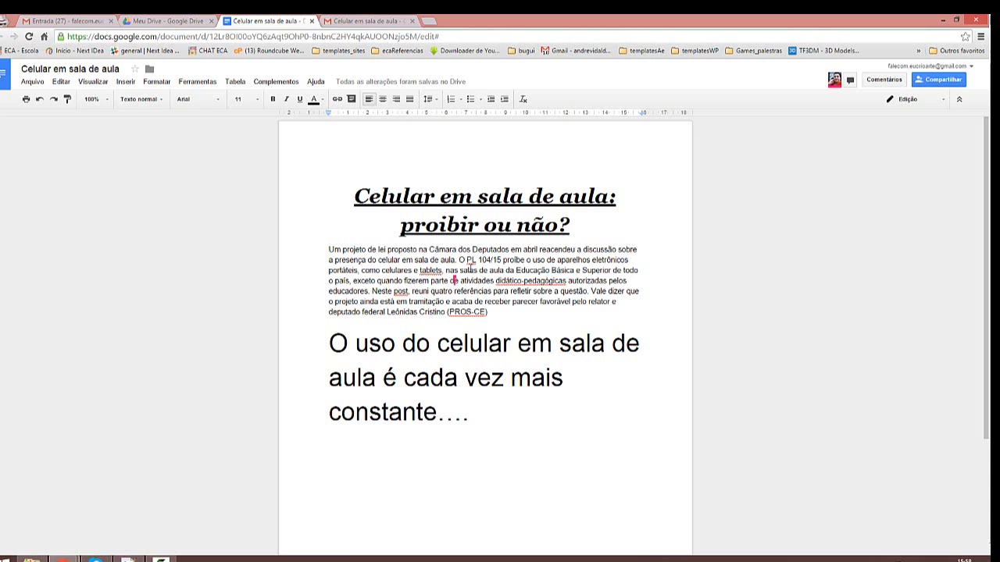
left_click_drag(486, 312, 347, 199)
left_click(494, 312)
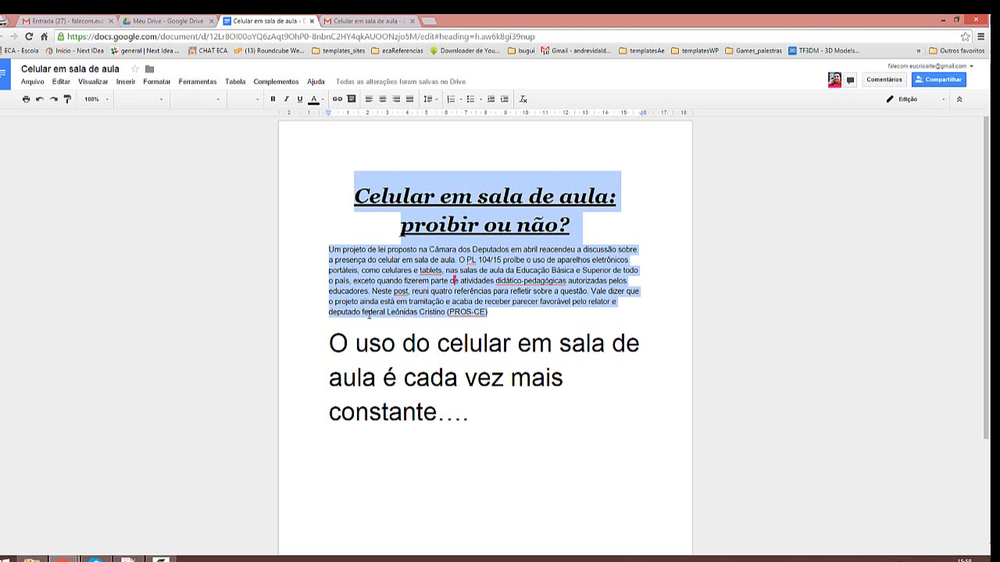
left_click_drag(470, 420, 353, 195)
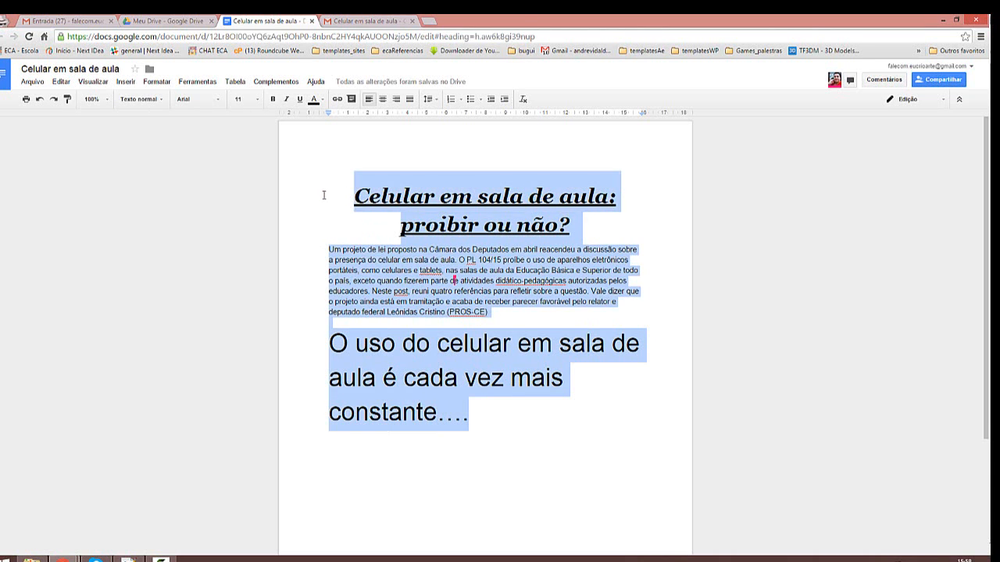
left_click(421, 244)
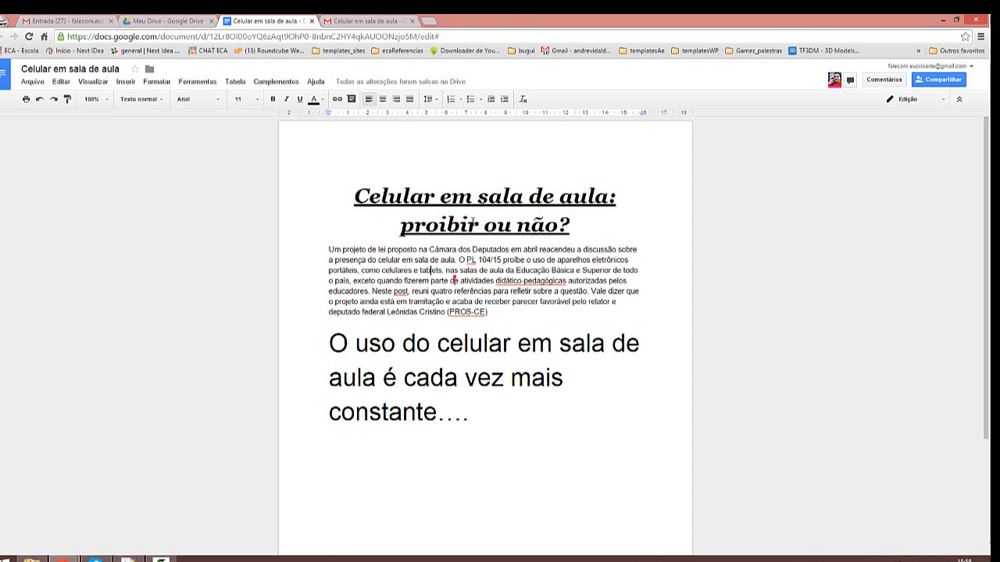
left_click(161, 560)
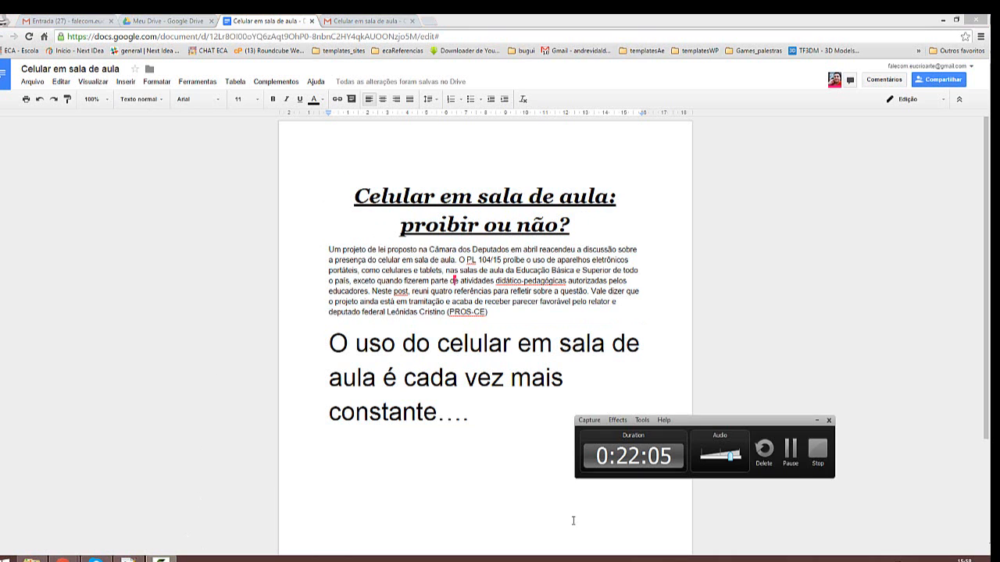